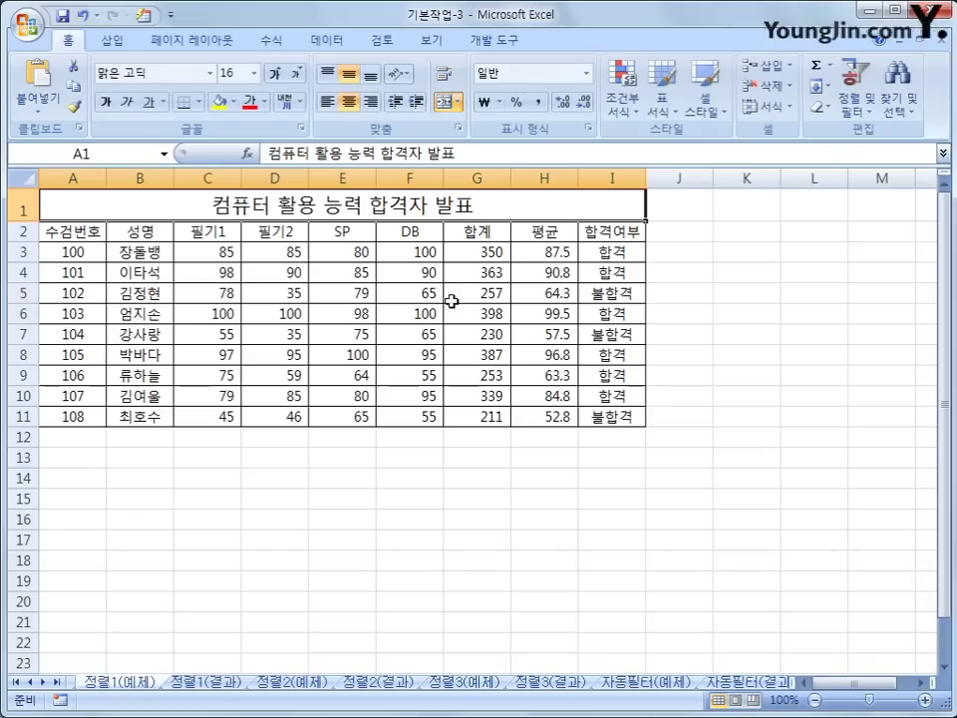
Step: Examine the DB scores in F2:F11 of the exam results table for repeated values
{"action": "left_click_drag", "start_coordinate": [410, 230], "coordinate": [387, 420]}
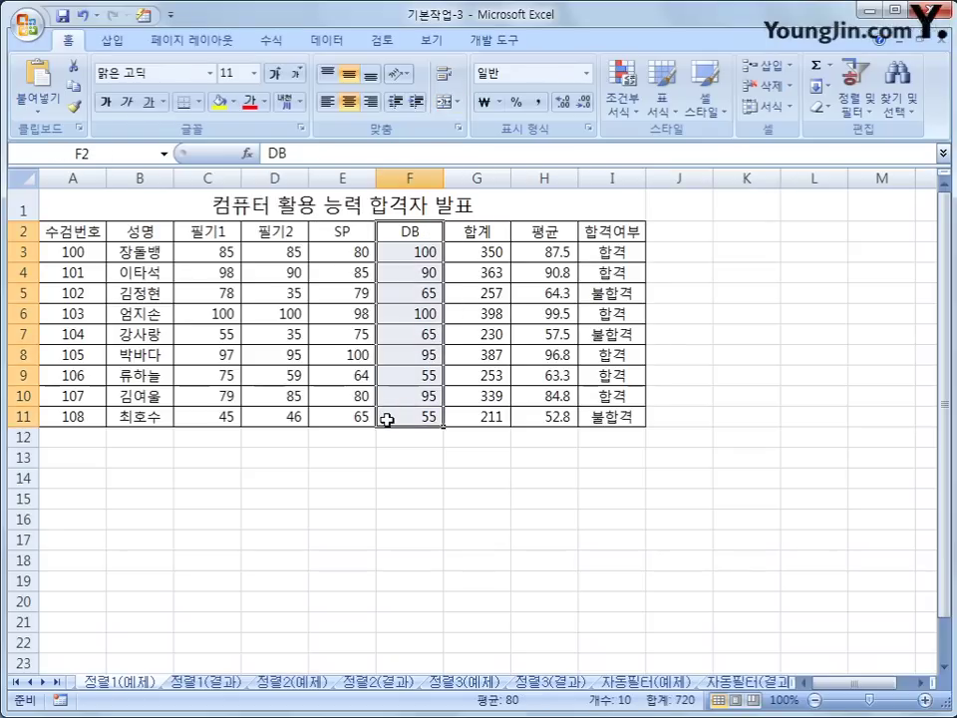
{"action": "left_click", "coordinate": [418, 313]}
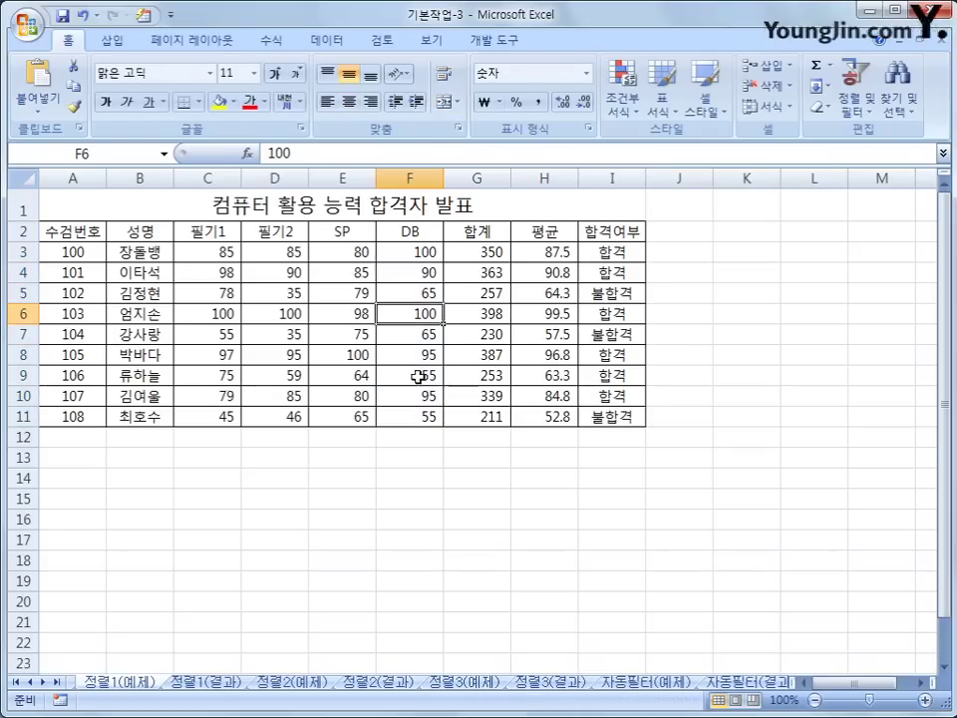
{"action": "left_click", "coordinate": [423, 358]}
{"action": "left_click", "coordinate": [419, 375]}
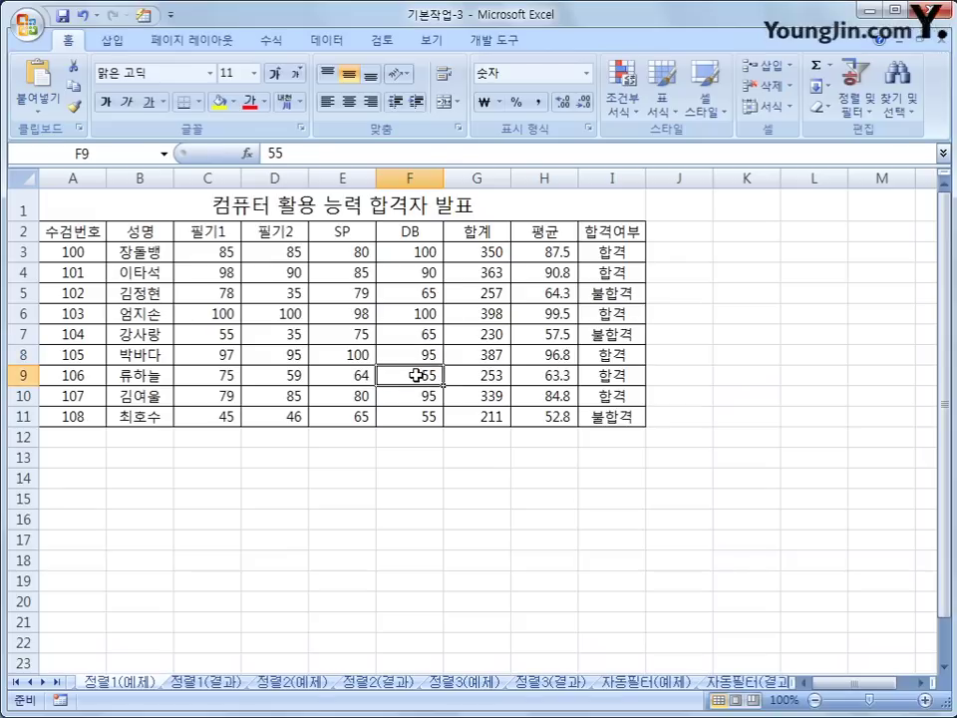
Step: Set up a custom sort of the exam results table starting at A2, with DB in descending order (내림차순) as the first criterion
{"action": "left_click", "coordinate": [100, 234]}
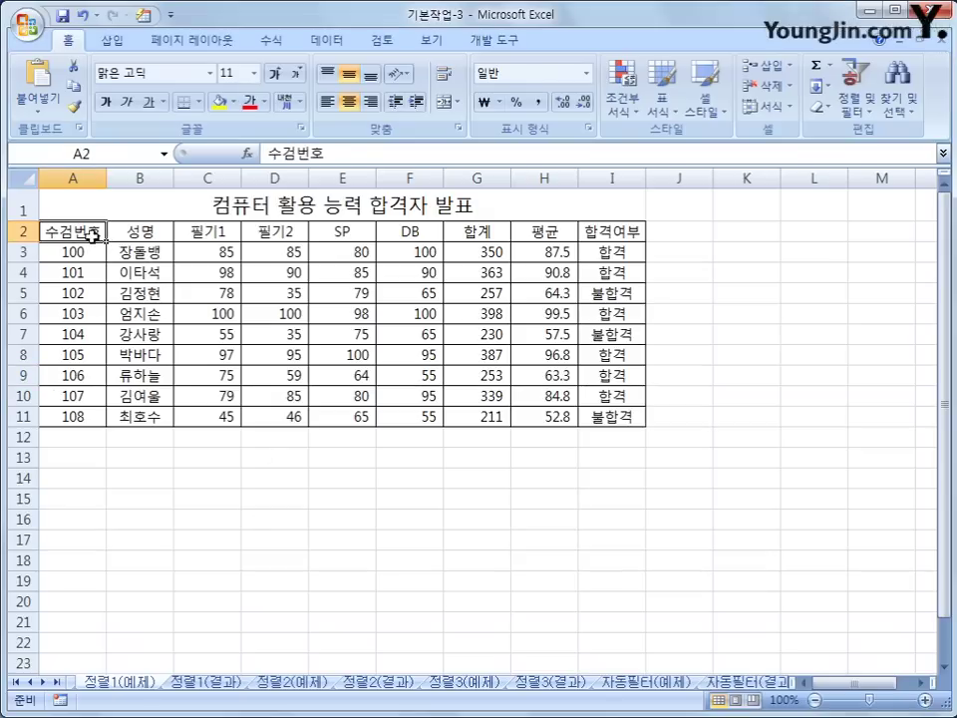
{"action": "left_click", "coordinate": [329, 41]}
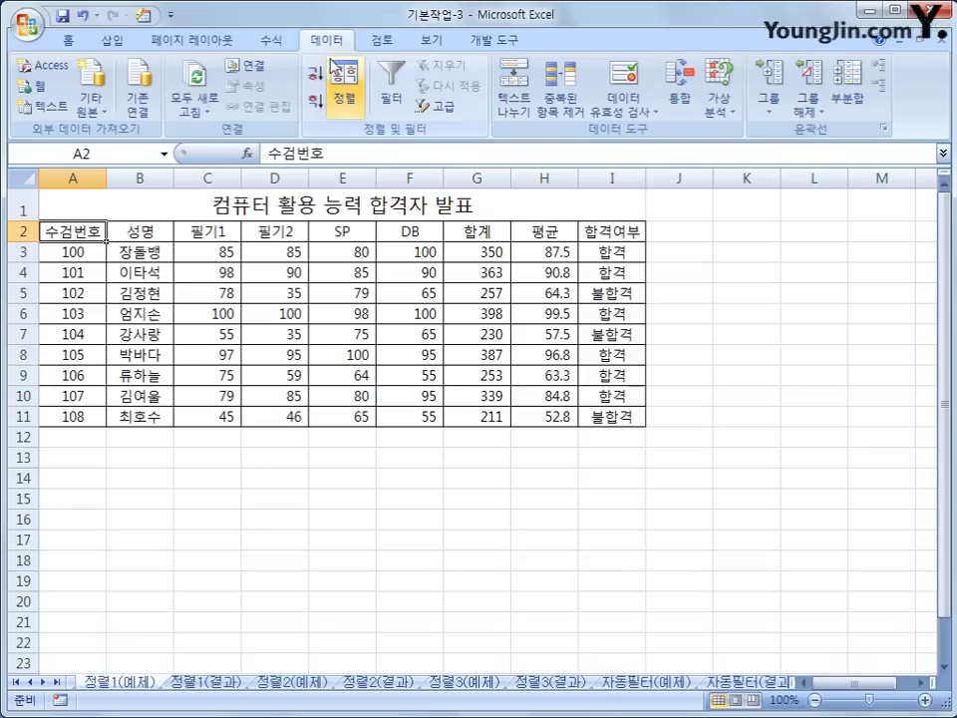
{"action": "left_click", "coordinate": [349, 97]}
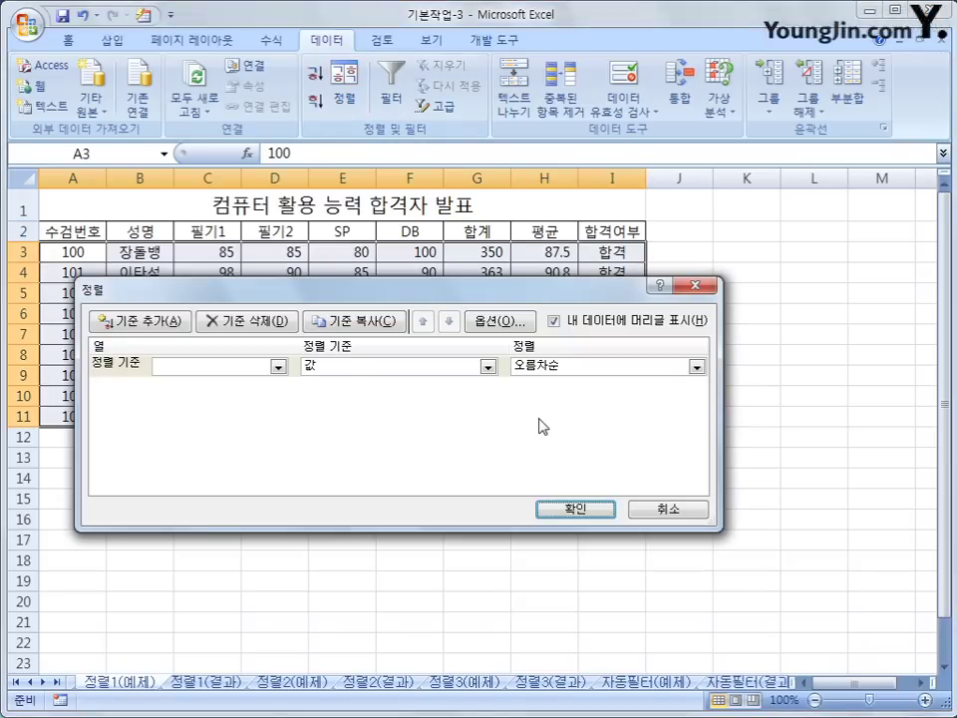
{"action": "left_click_drag", "start_coordinate": [487, 291], "coordinate": [599, 322]}
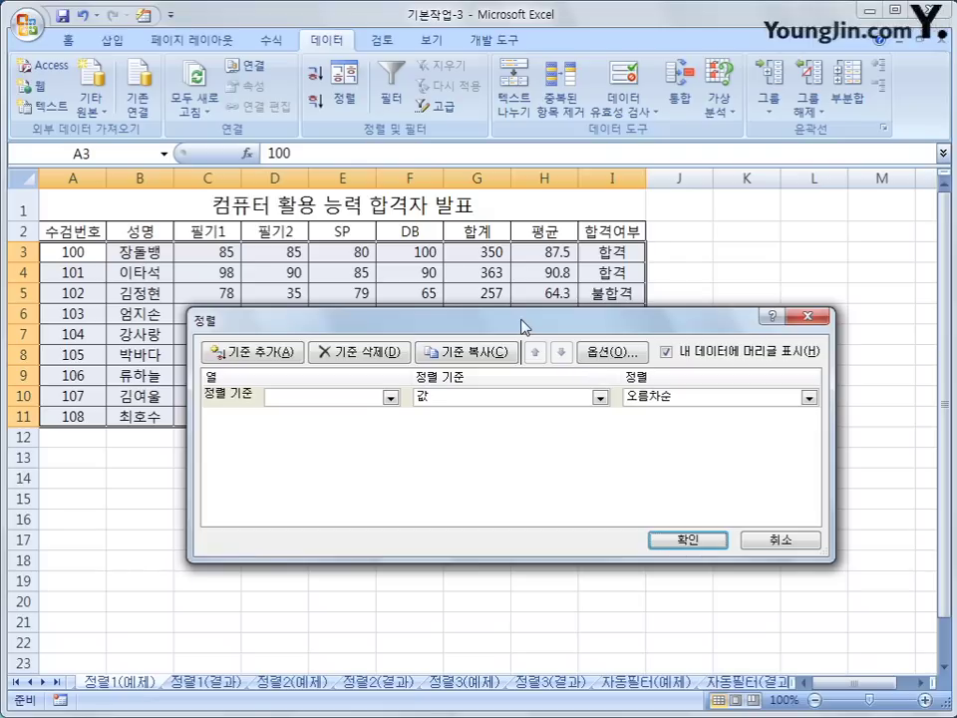
{"action": "left_click_drag", "start_coordinate": [520, 319], "coordinate": [501, 273]}
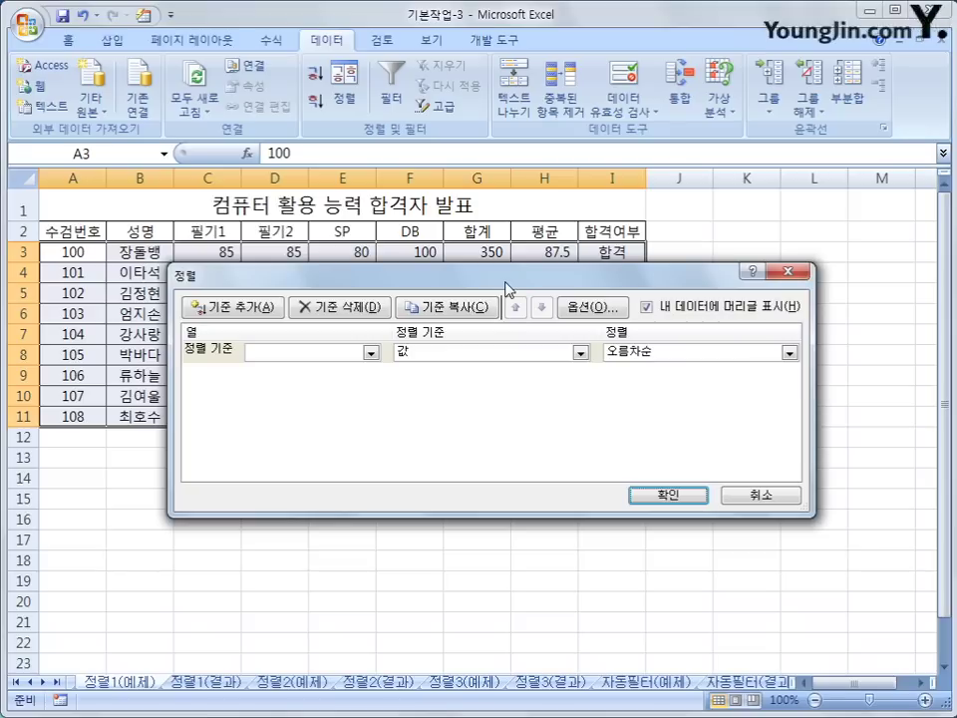
{"action": "left_click", "coordinate": [369, 352]}
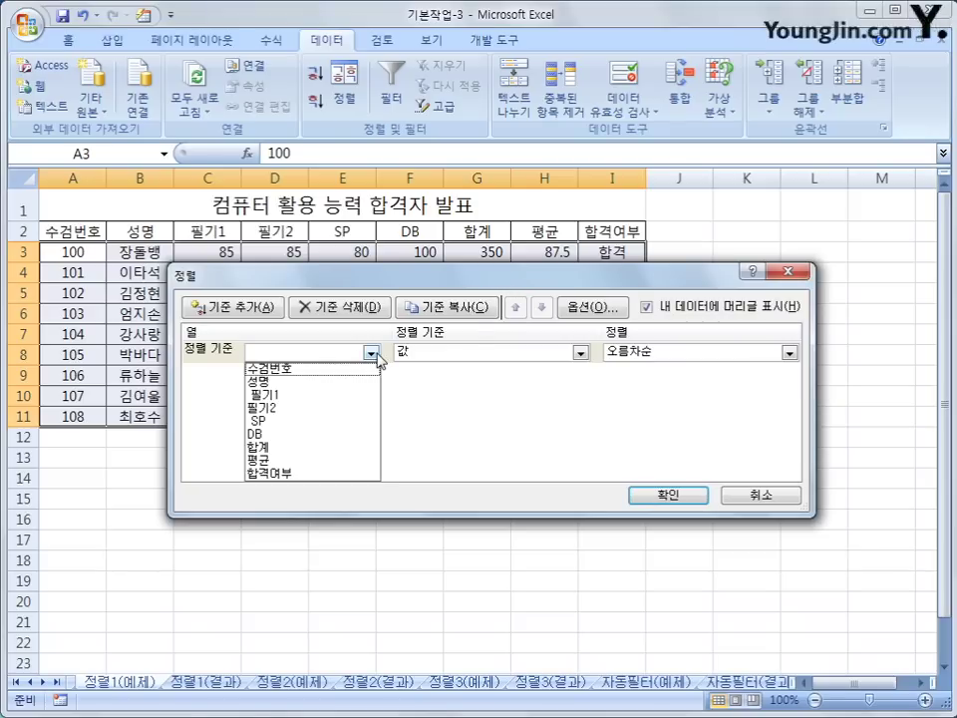
{"action": "left_click", "coordinate": [351, 435]}
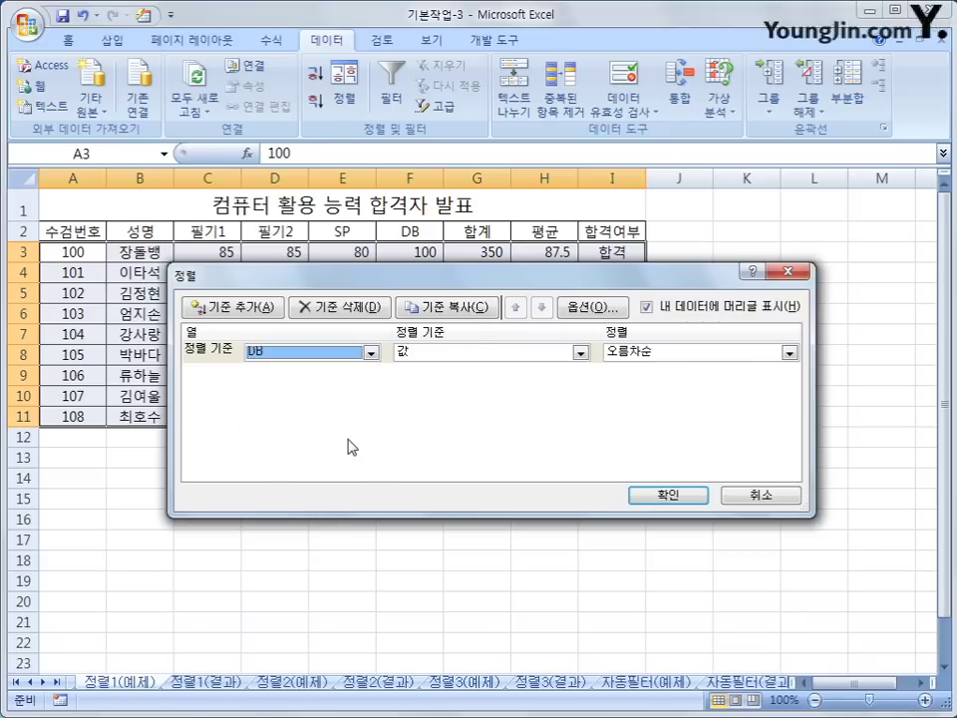
{"action": "left_click", "coordinate": [650, 356]}
{"action": "left_click", "coordinate": [650, 383]}
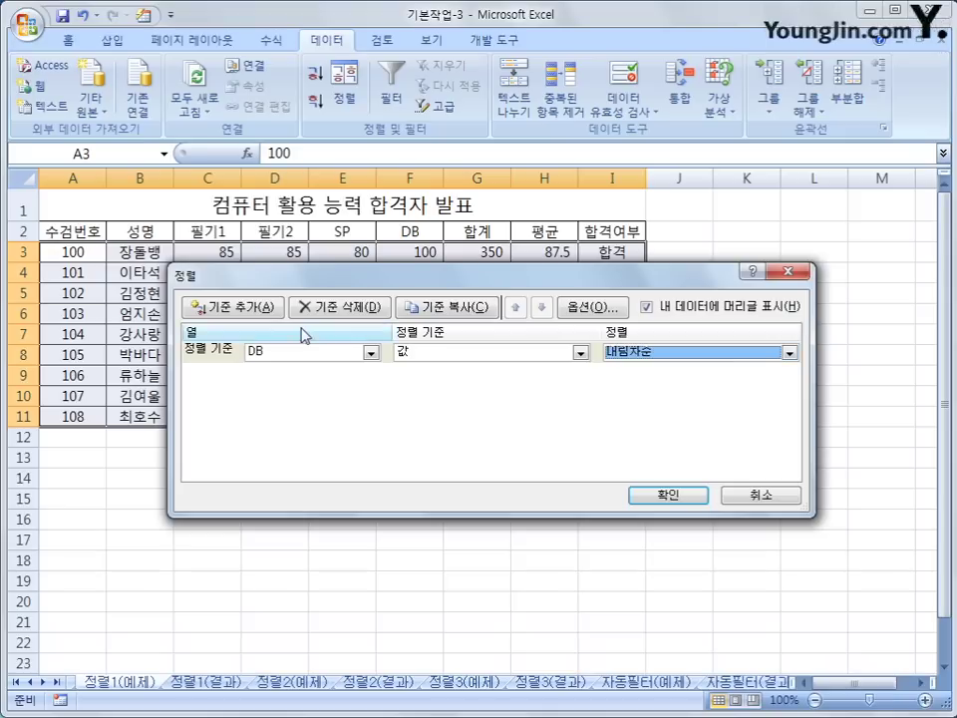
Step: Add 합계 in descending order (내림차순) as the second sort criterion and apply the sort
{"action": "left_click", "coordinate": [270, 313]}
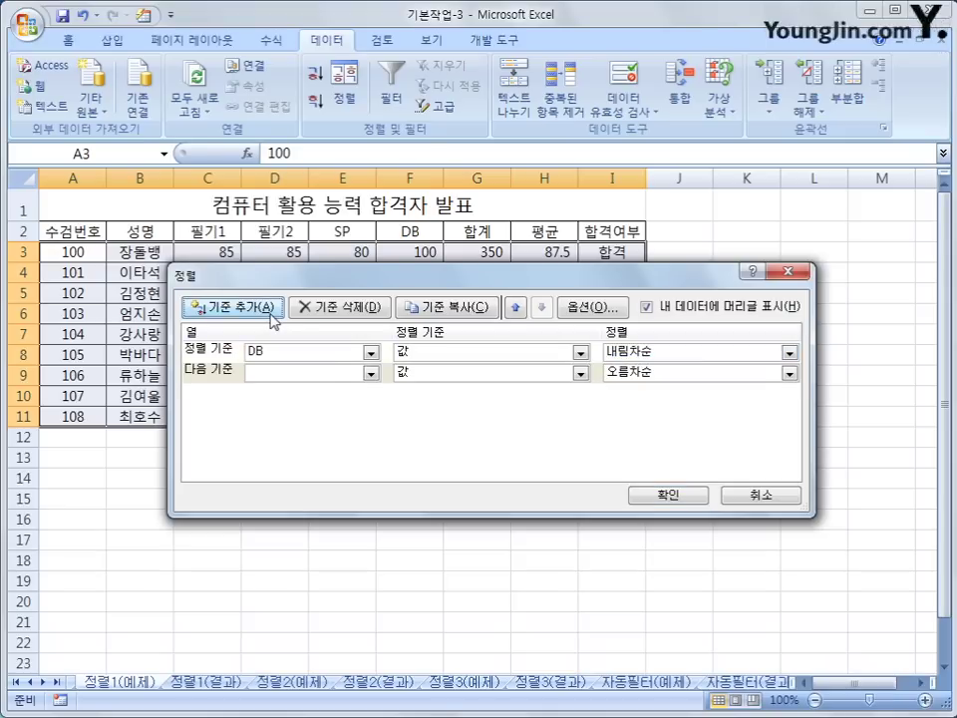
{"action": "left_click", "coordinate": [368, 374]}
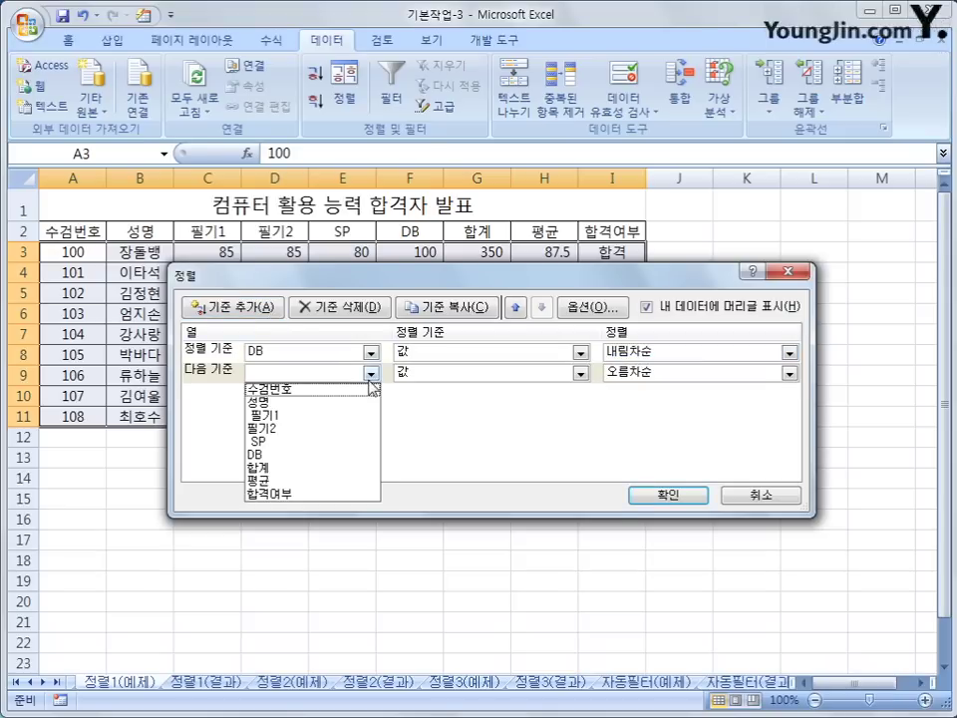
{"action": "left_click", "coordinate": [350, 471]}
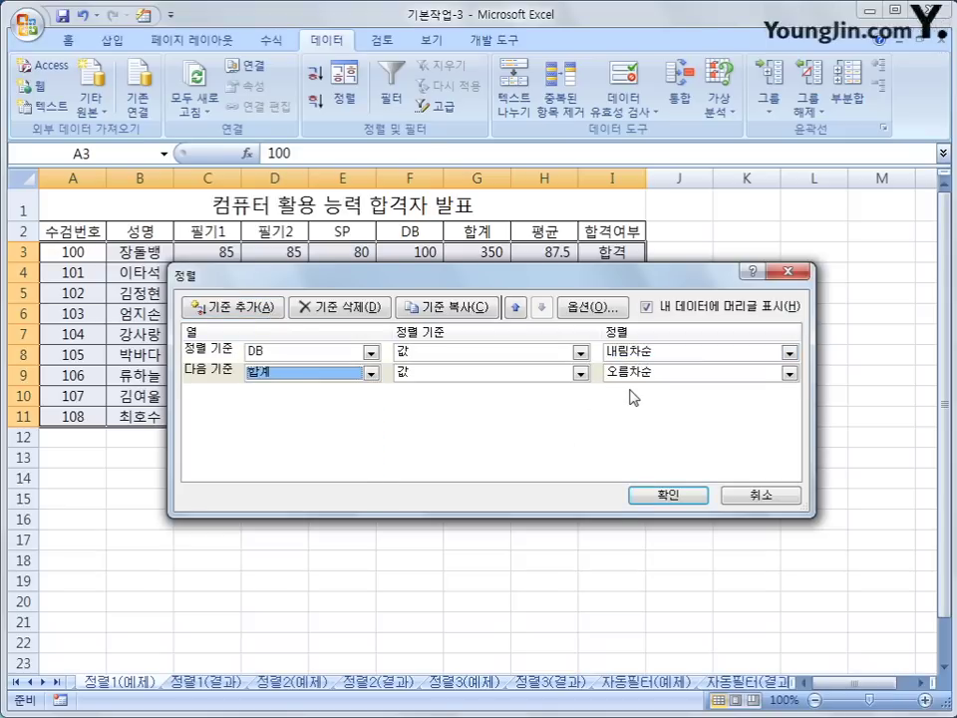
{"action": "left_click", "coordinate": [637, 377]}
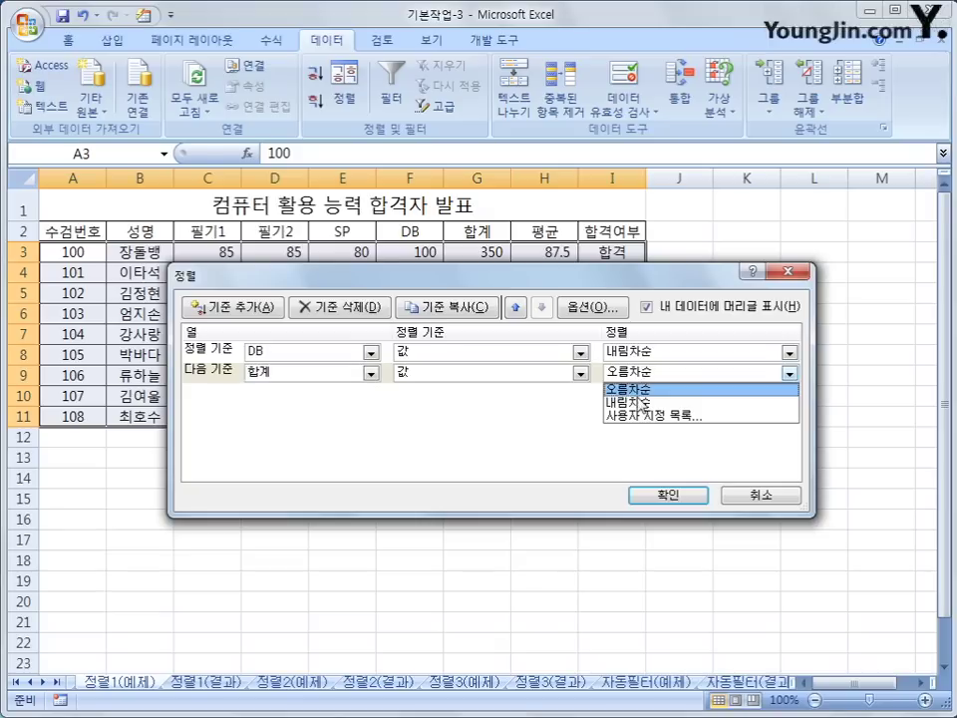
{"action": "left_click", "coordinate": [639, 402]}
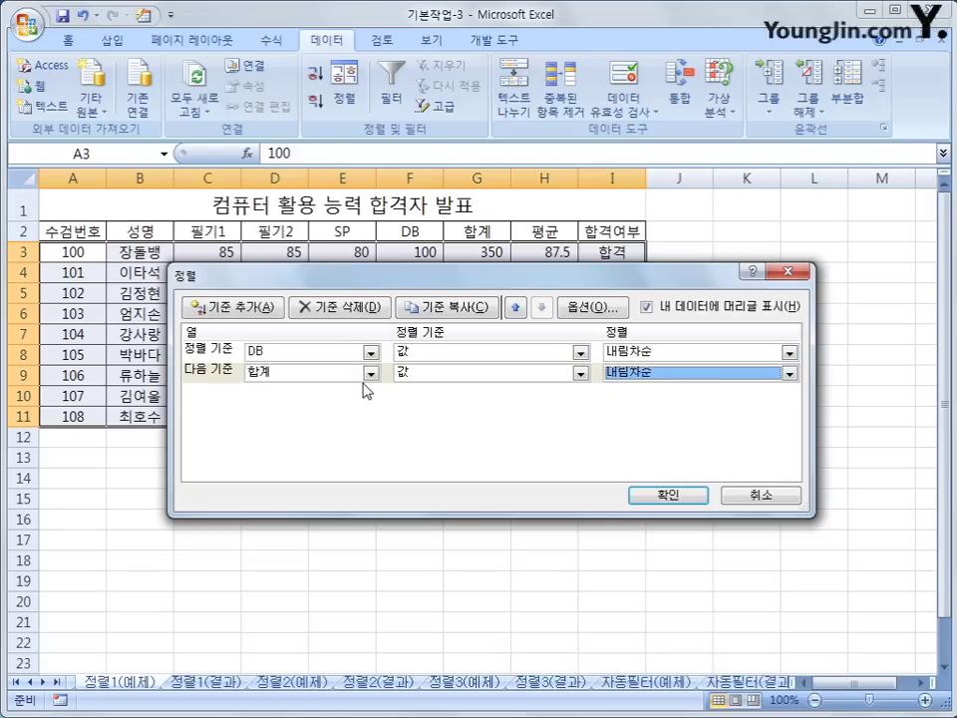
{"action": "left_click", "coordinate": [693, 496]}
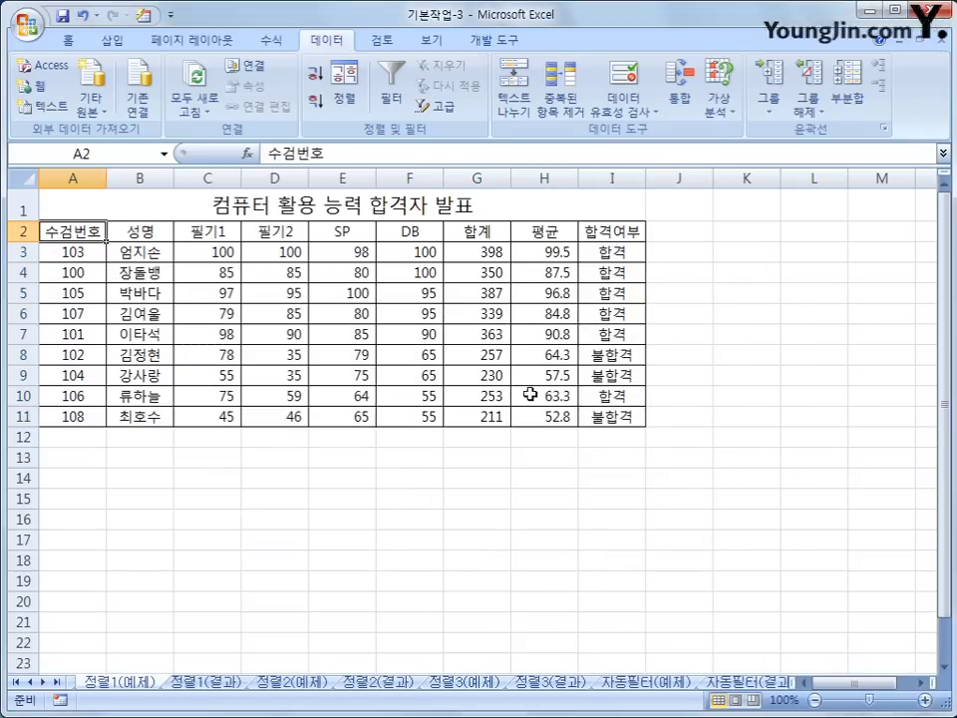
Step: Check the sorted DB and 합계 columns and compare the table with the 정렬1(결과) sheet
{"action": "left_click_drag", "start_coordinate": [412, 249], "coordinate": [425, 415]}
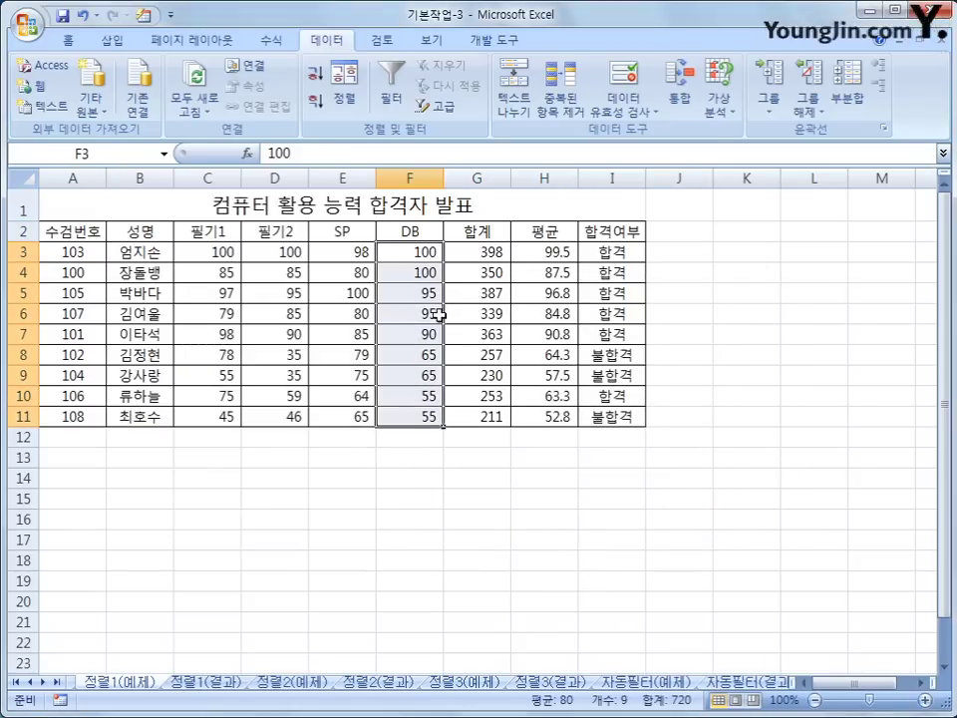
{"action": "left_click", "coordinate": [434, 253]}
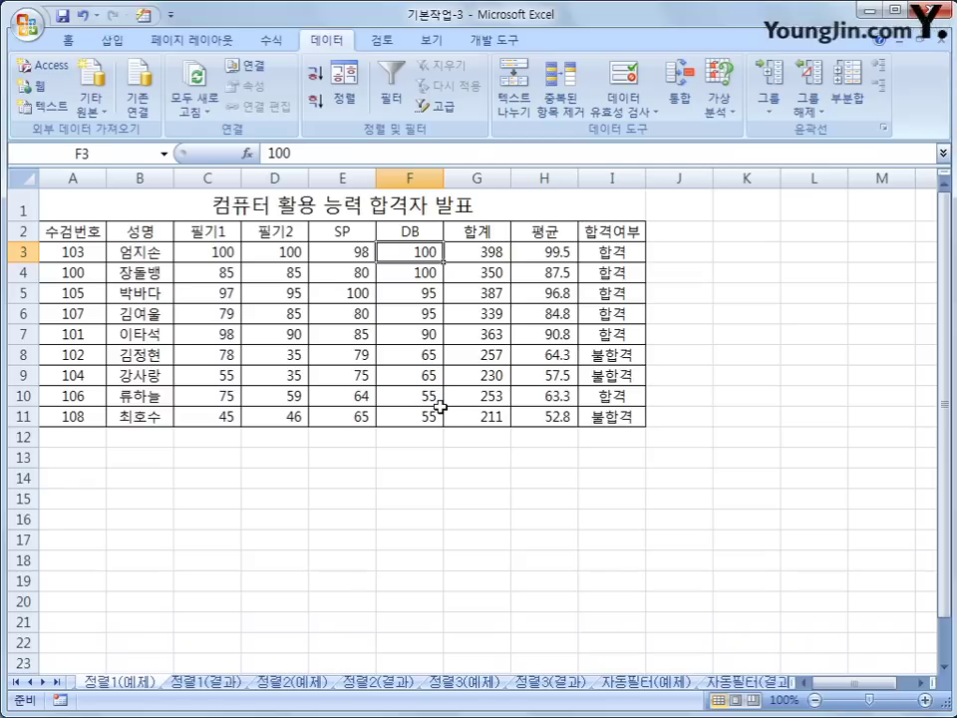
{"action": "left_click", "coordinate": [491, 252]}
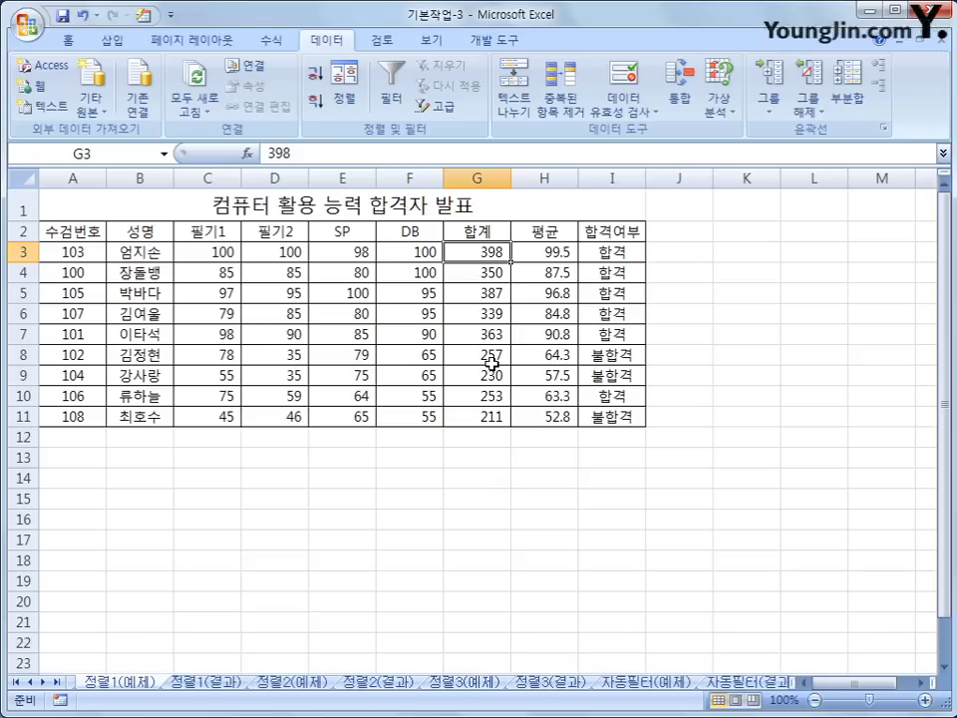
{"action": "left_click", "coordinate": [211, 681]}
{"action": "left_click", "coordinate": [132, 683]}
{"action": "left_click", "coordinate": [200, 683]}
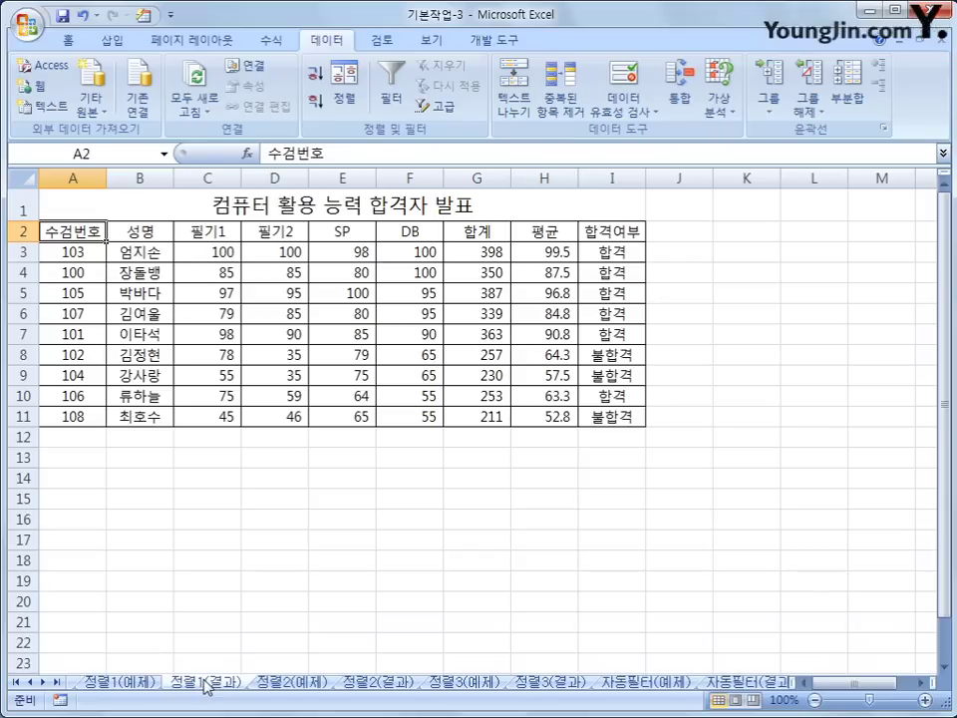
Step: Set up a custom sort of the table on the 정렬2(예제) sheet with 구입부서 in ascending order (오름차순) as the first criterion
{"action": "left_click", "coordinate": [291, 683]}
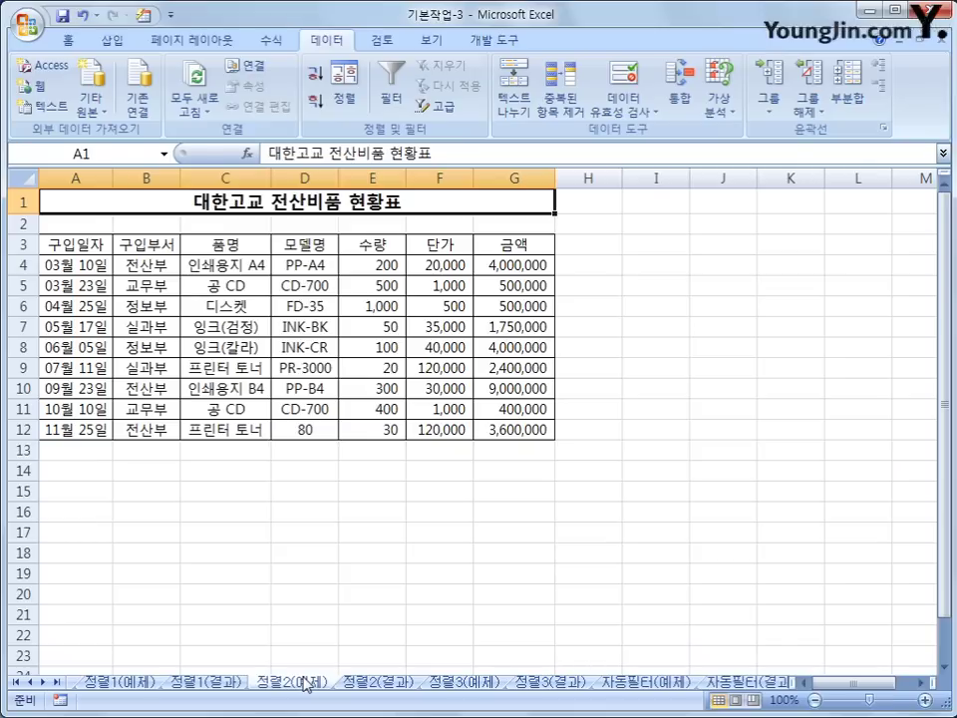
{"action": "left_click", "coordinate": [100, 244]}
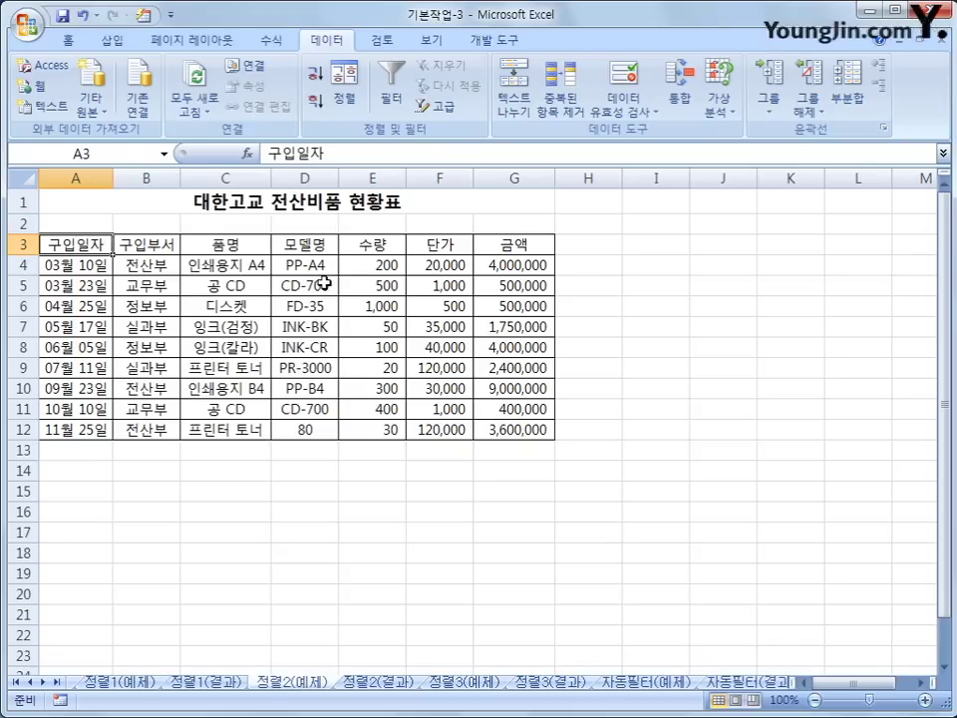
{"action": "left_click", "coordinate": [349, 95]}
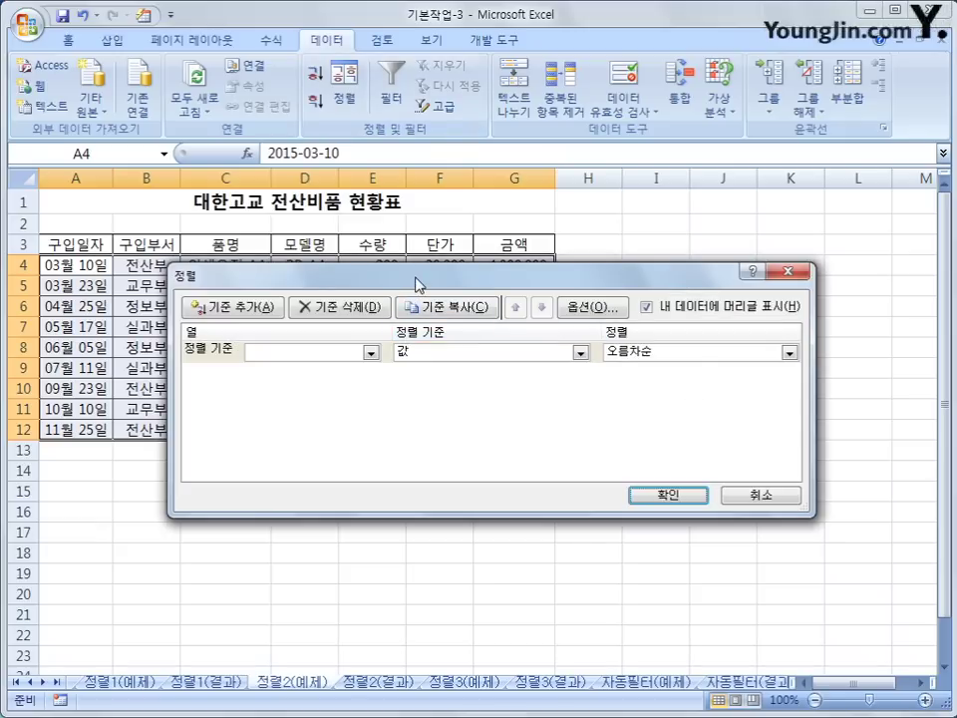
{"action": "left_click", "coordinate": [370, 354]}
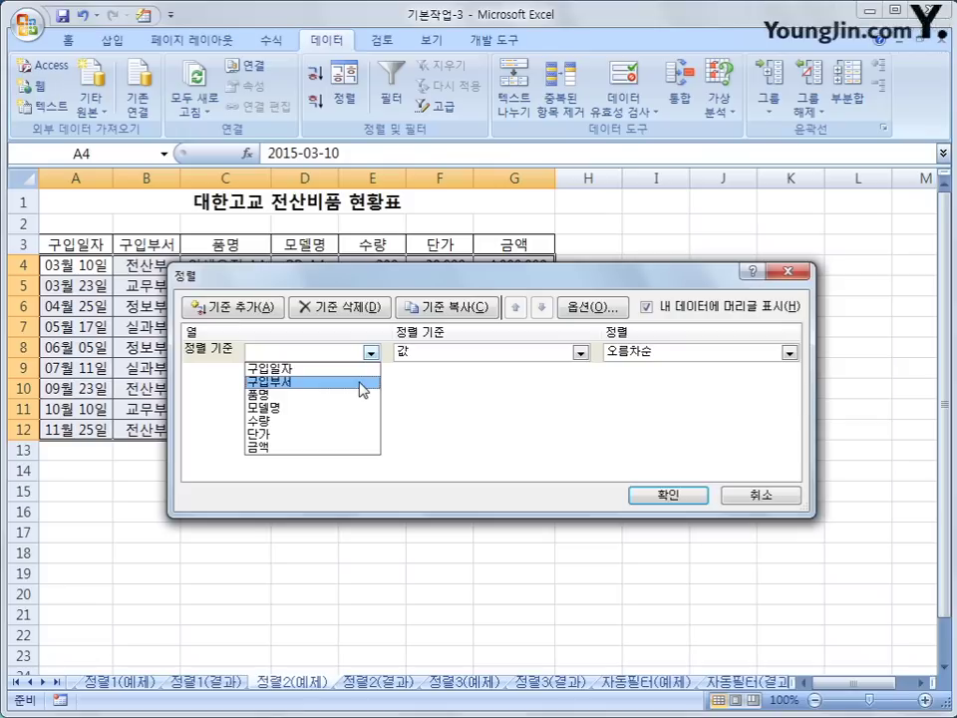
{"action": "left_click", "coordinate": [362, 381]}
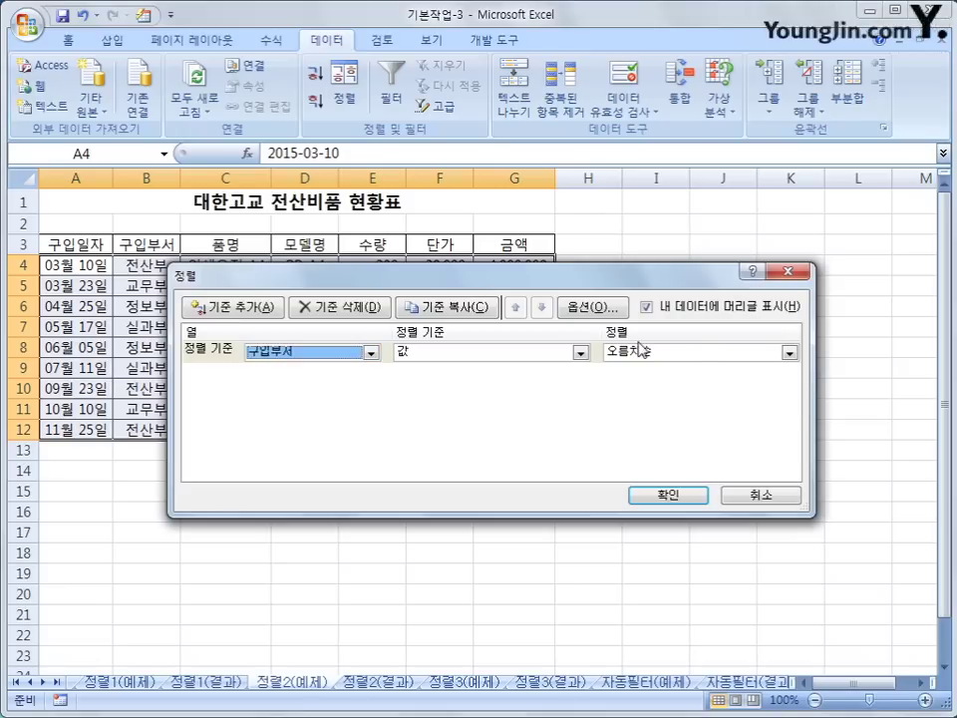
Step: Add 금액 in descending order (내림차순) as the second sort criterion and apply the sort
{"action": "left_click", "coordinate": [224, 310]}
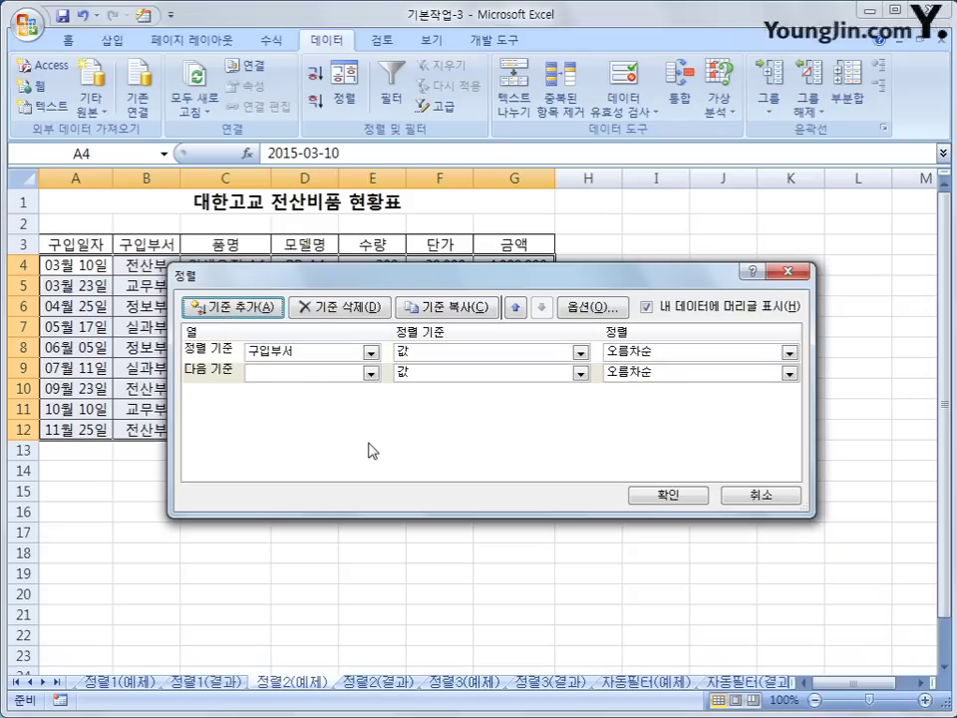
{"action": "left_click", "coordinate": [370, 373]}
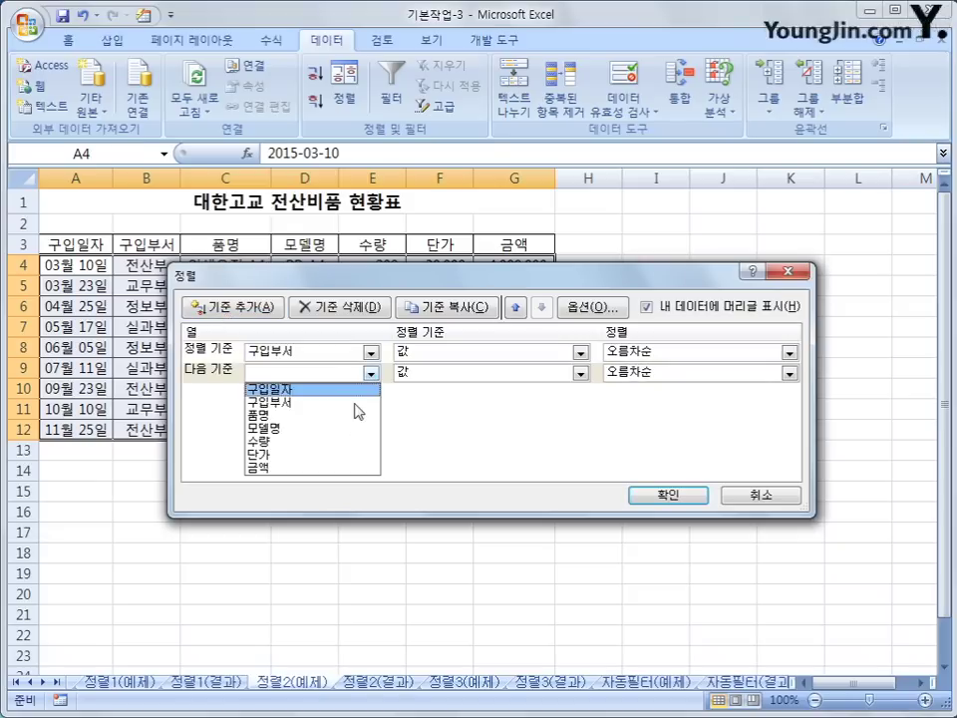
{"action": "left_click", "coordinate": [344, 469]}
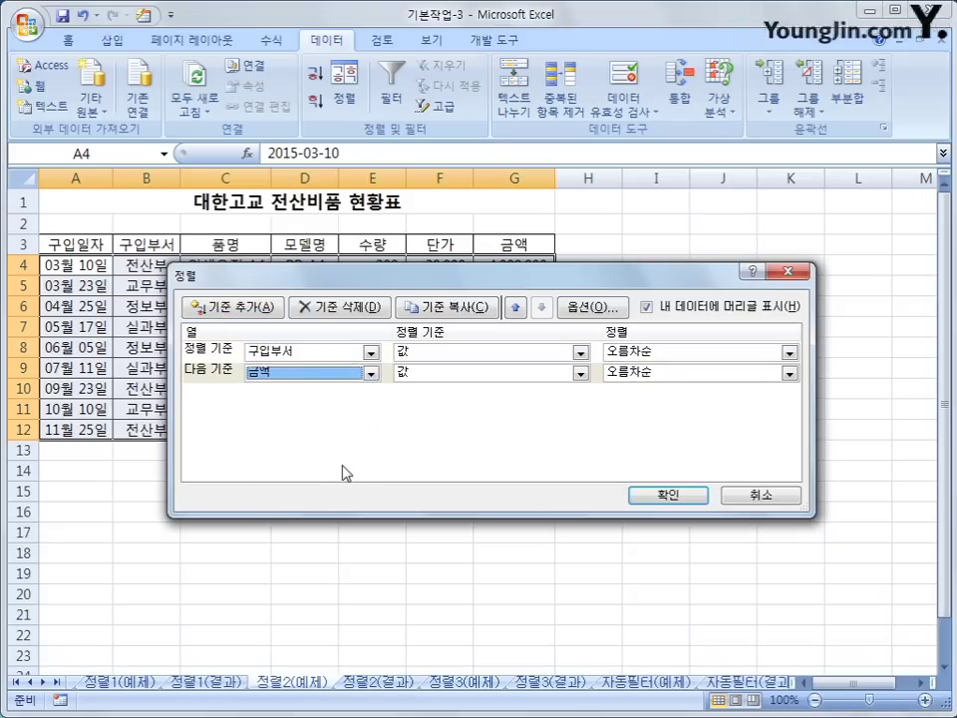
{"action": "left_click", "coordinate": [639, 373]}
{"action": "left_click", "coordinate": [639, 404]}
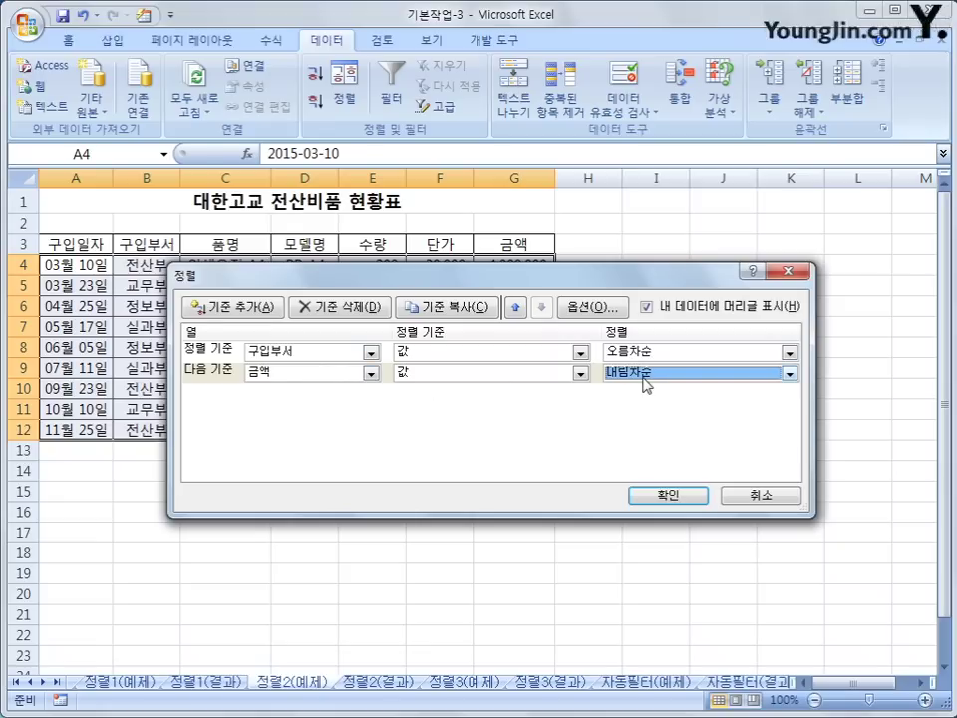
{"action": "left_click", "coordinate": [667, 496]}
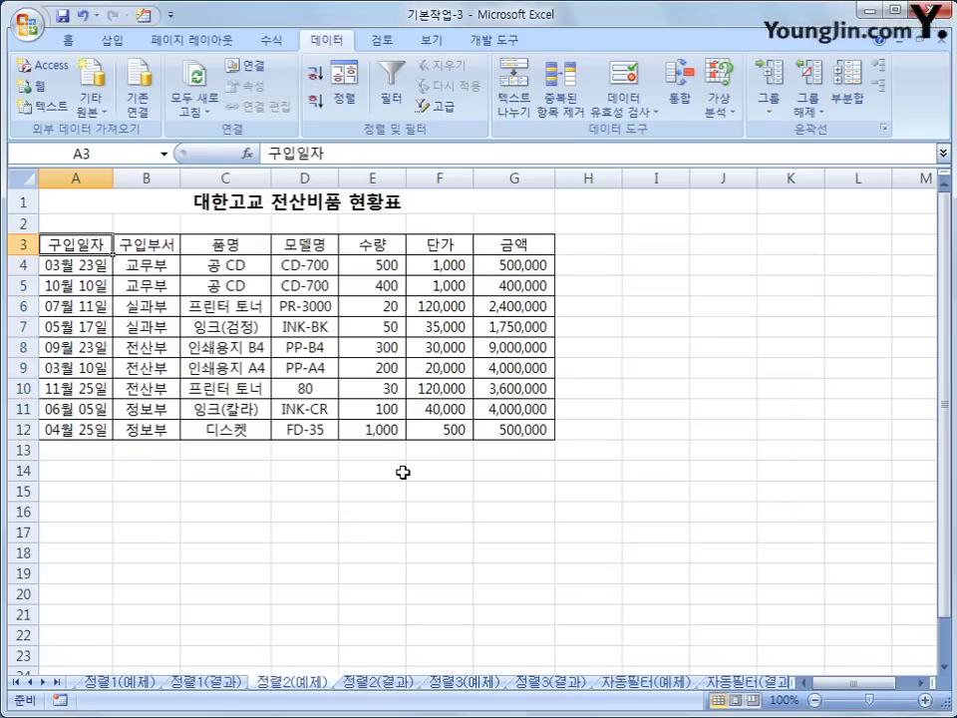
Step: Compare the sorted table on 정렬2(예제) with the 정렬2(결과) sheet
{"action": "left_click", "coordinate": [370, 684]}
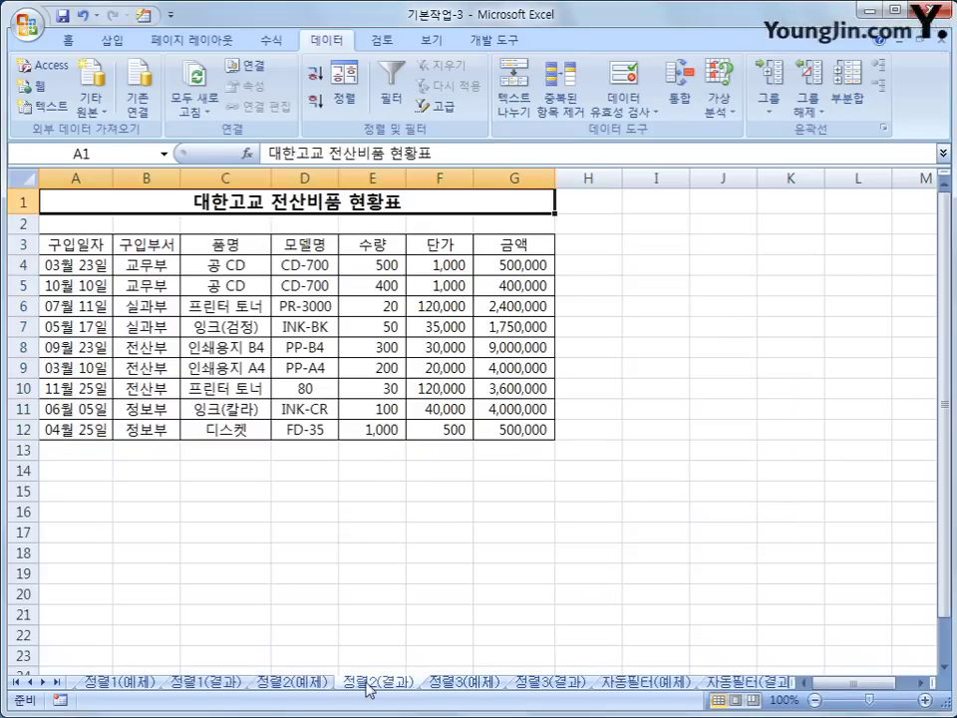
{"action": "left_click", "coordinate": [299, 684]}
{"action": "left_click", "coordinate": [378, 684]}
Step: Examine the table range A4:G20 on the 정렬3(예제) sheet and compare its layout with the table on 정렬2(예제)
{"action": "left_click", "coordinate": [473, 684]}
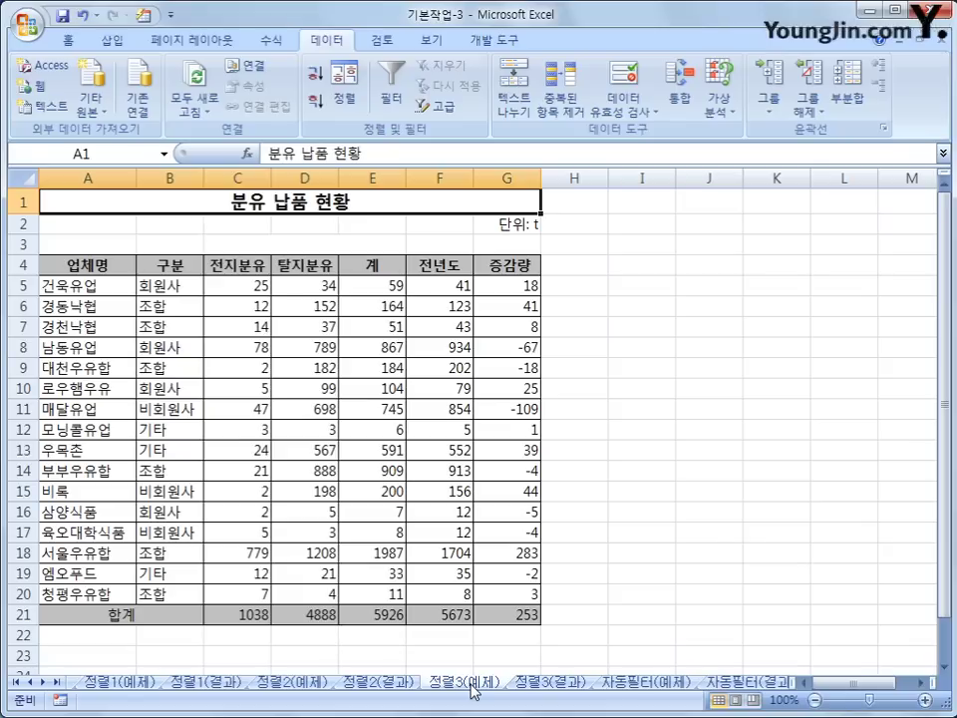
{"action": "left_click", "coordinate": [128, 264]}
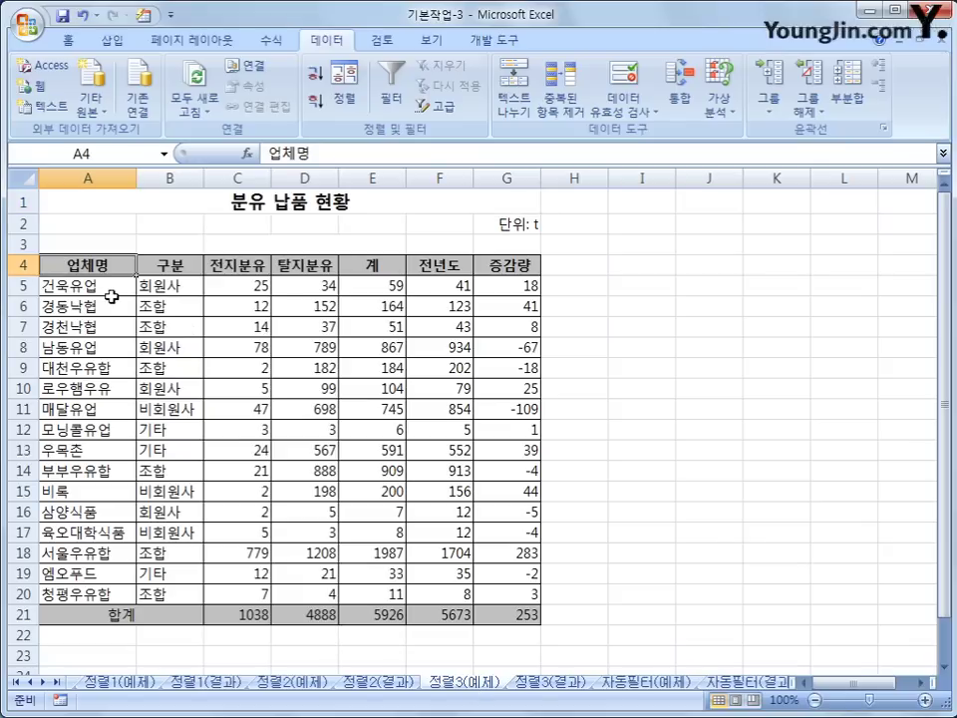
{"action": "left_click_drag", "start_coordinate": [100, 265], "coordinate": [501, 598]}
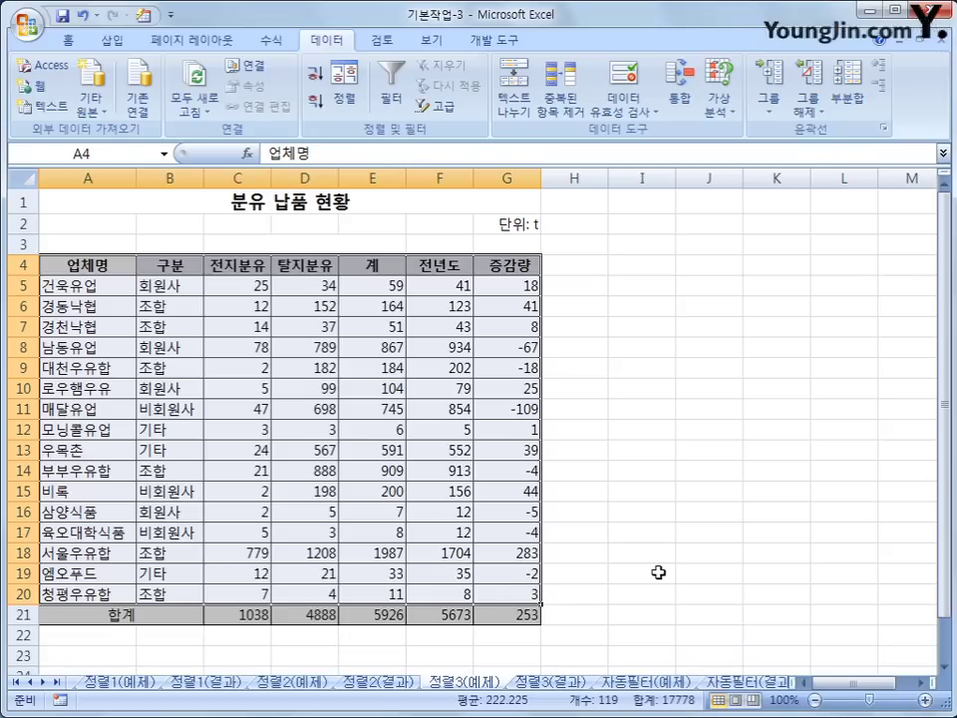
{"action": "left_click", "coordinate": [282, 684]}
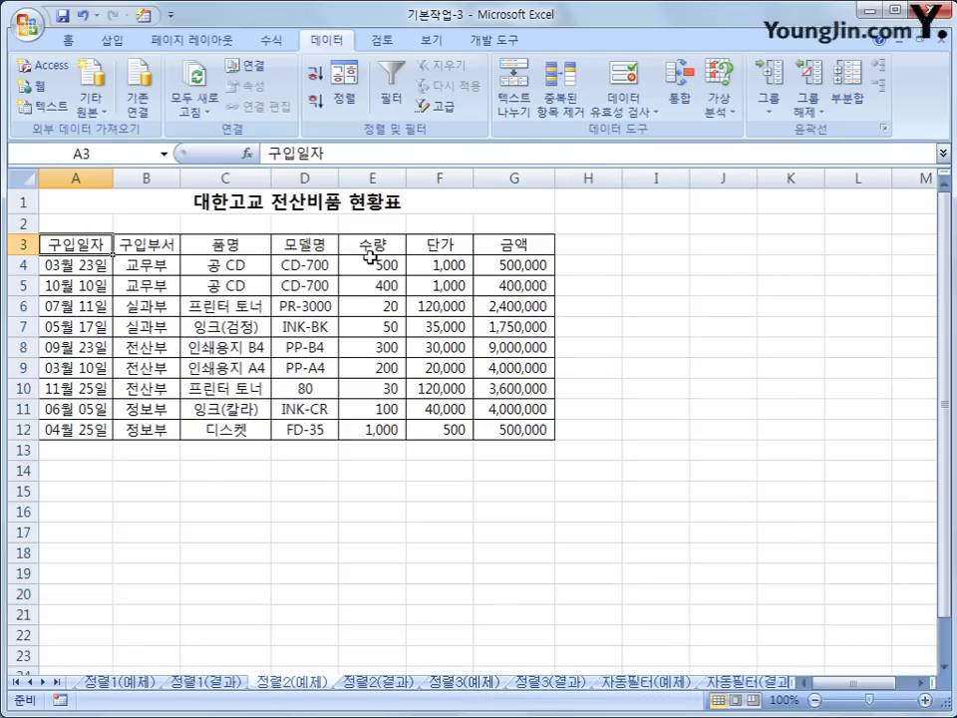
{"action": "left_click", "coordinate": [468, 684]}
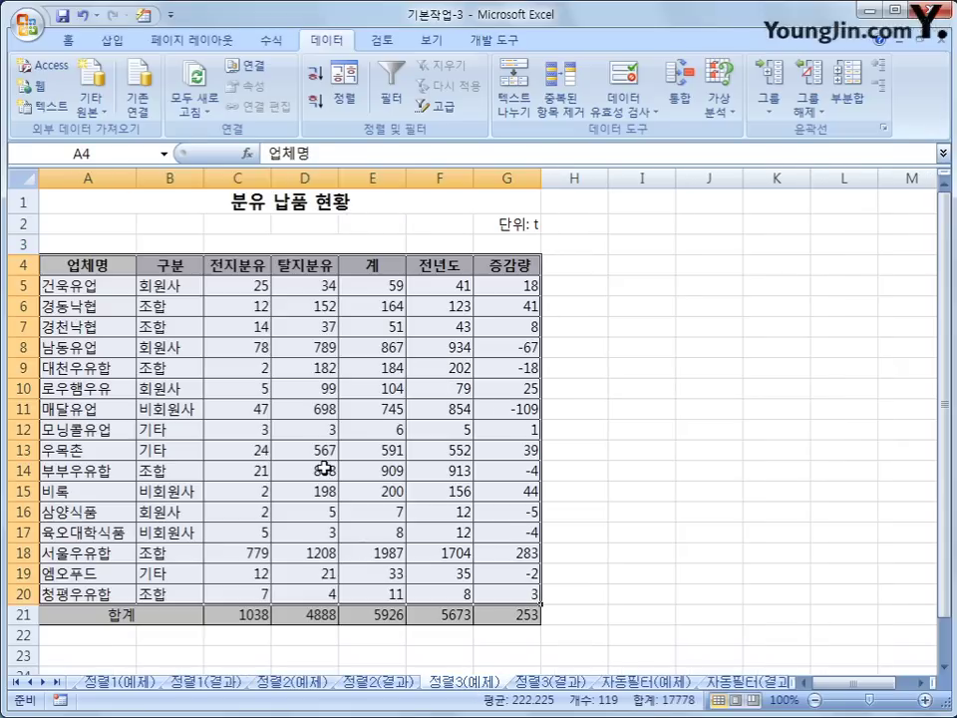
Step: Set up a custom sort of A4:G20 on 정렬3(예제), leaving out the 합계 row, with 구분 as the sort column
{"action": "left_click", "coordinate": [129, 611]}
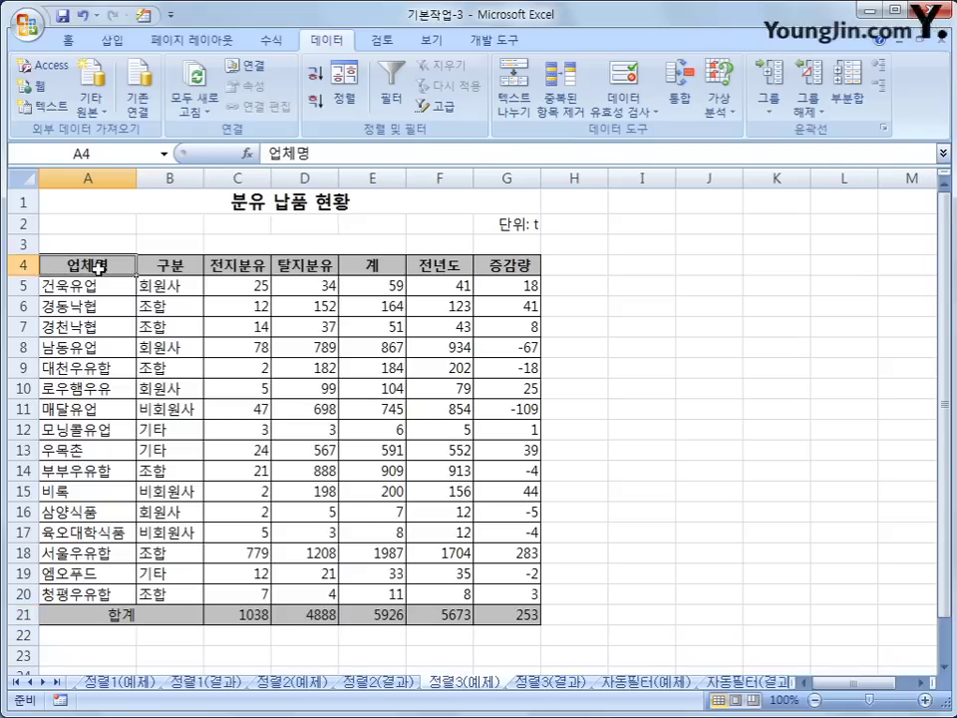
{"action": "left_click_drag", "start_coordinate": [75, 265], "coordinate": [505, 586]}
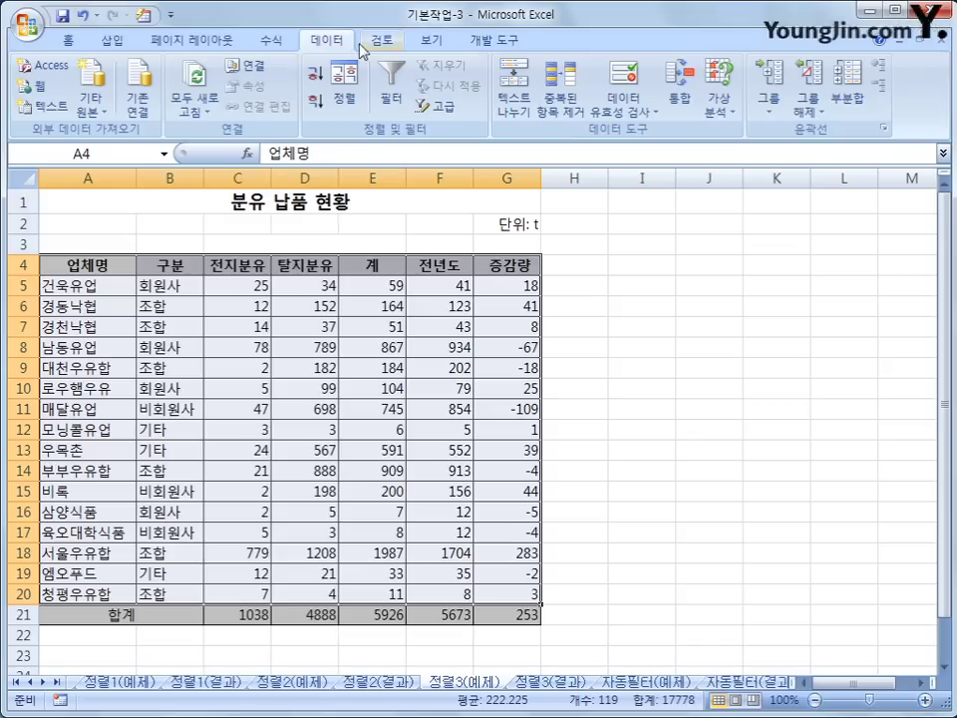
{"action": "left_click", "coordinate": [350, 97]}
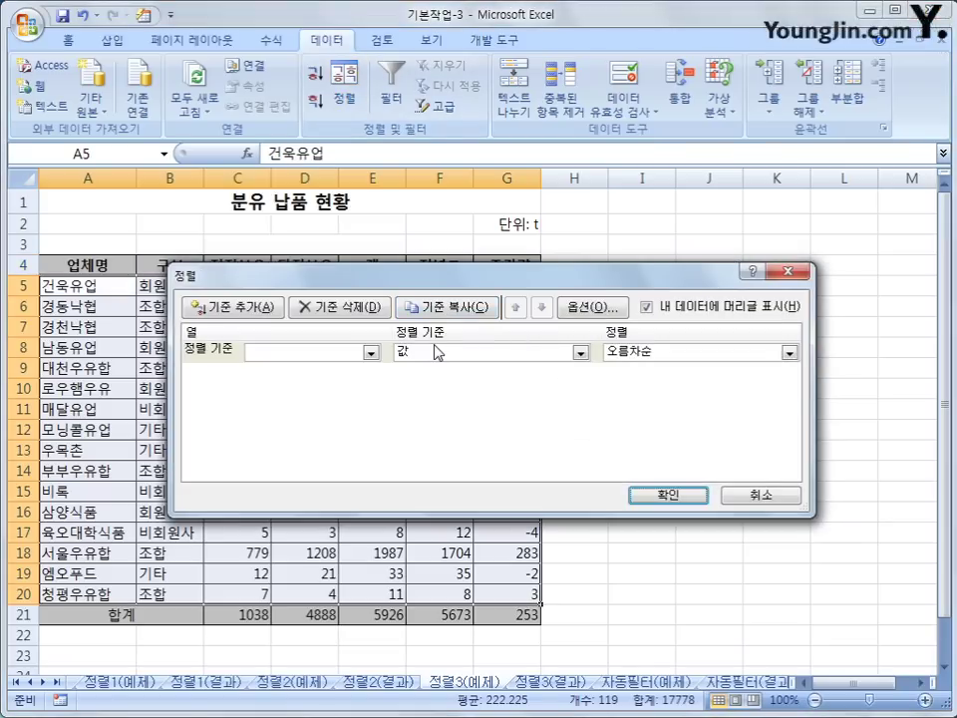
{"action": "left_click", "coordinate": [370, 352]}
{"action": "left_click", "coordinate": [364, 383]}
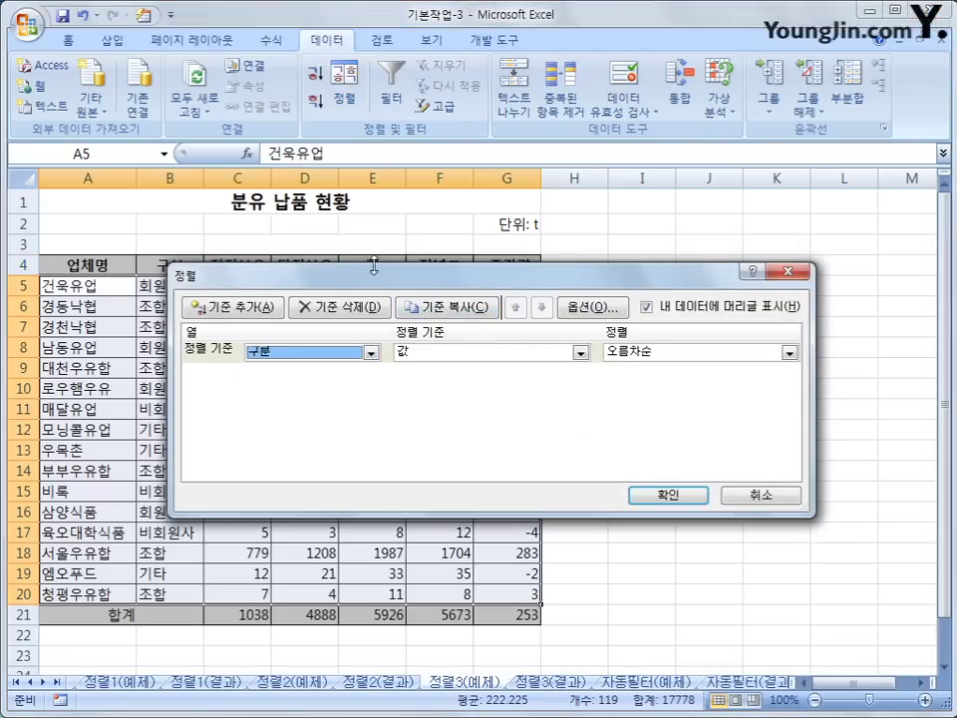
{"action": "left_click_drag", "start_coordinate": [372, 277], "coordinate": [444, 276]}
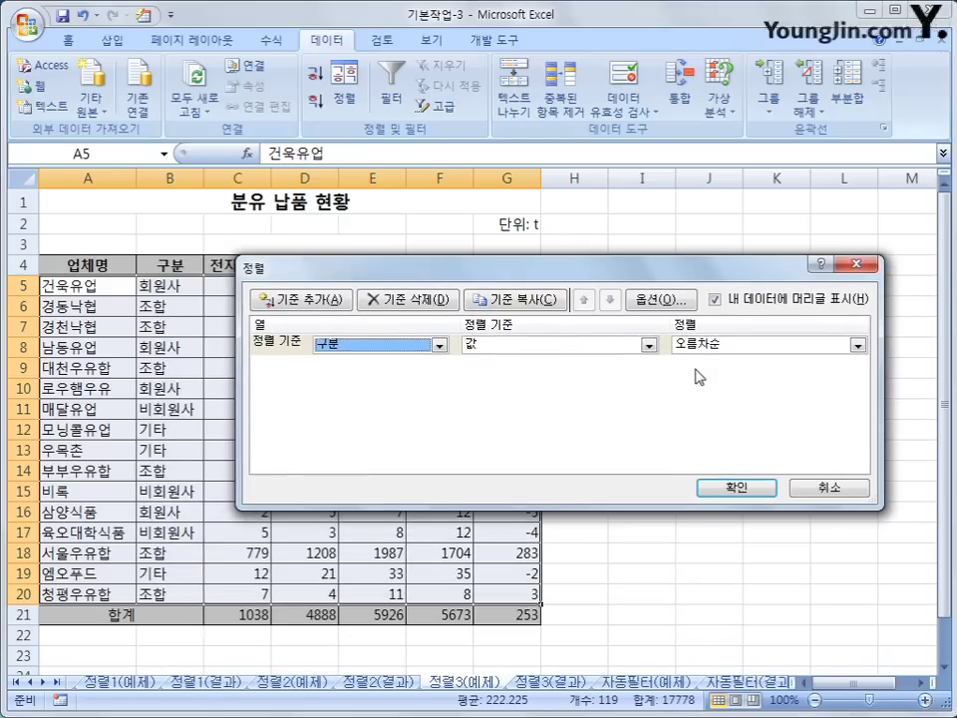
Step: Create a custom list (사용자 지정 목록) for the 구분 sort order with the entries 조합, 회원사, 비회원사, 기타
{"action": "left_click", "coordinate": [769, 349]}
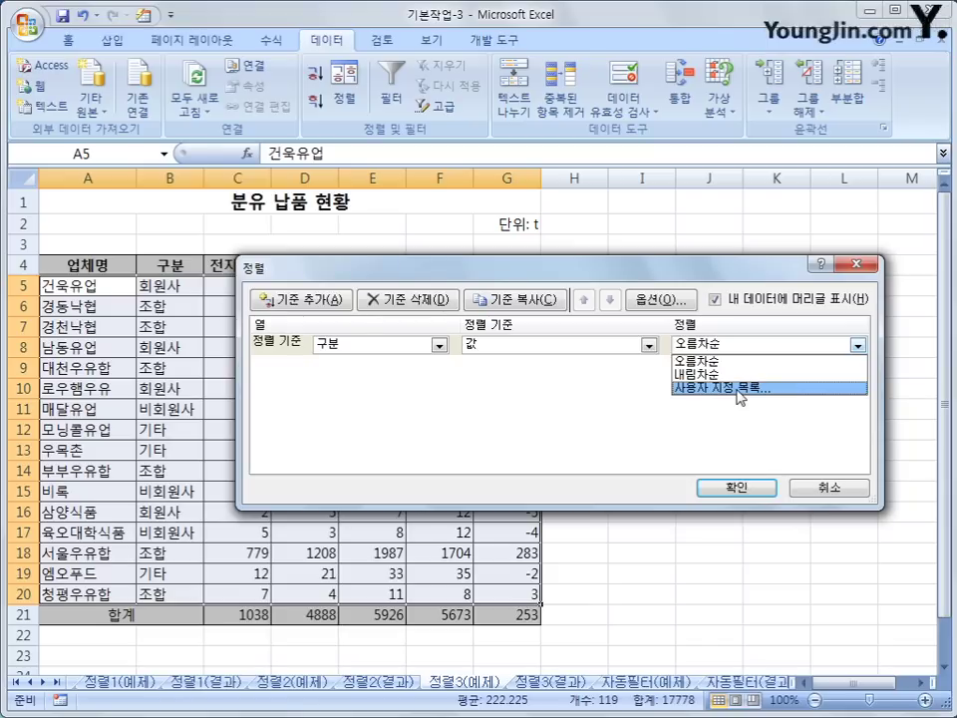
{"action": "left_click", "coordinate": [739, 389]}
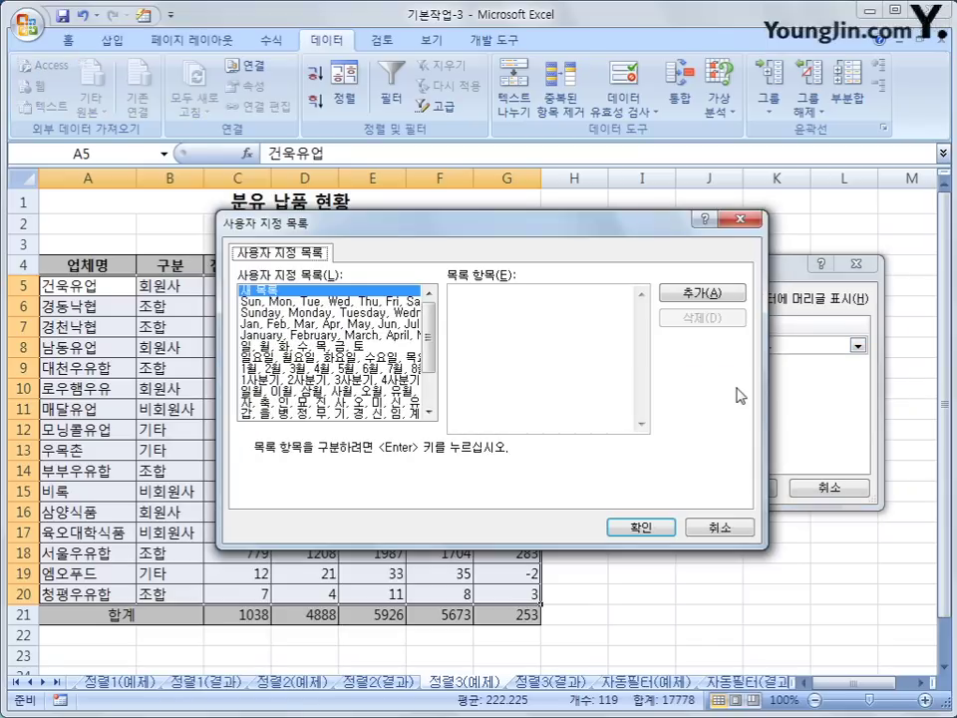
{"action": "left_click", "coordinate": [541, 354]}
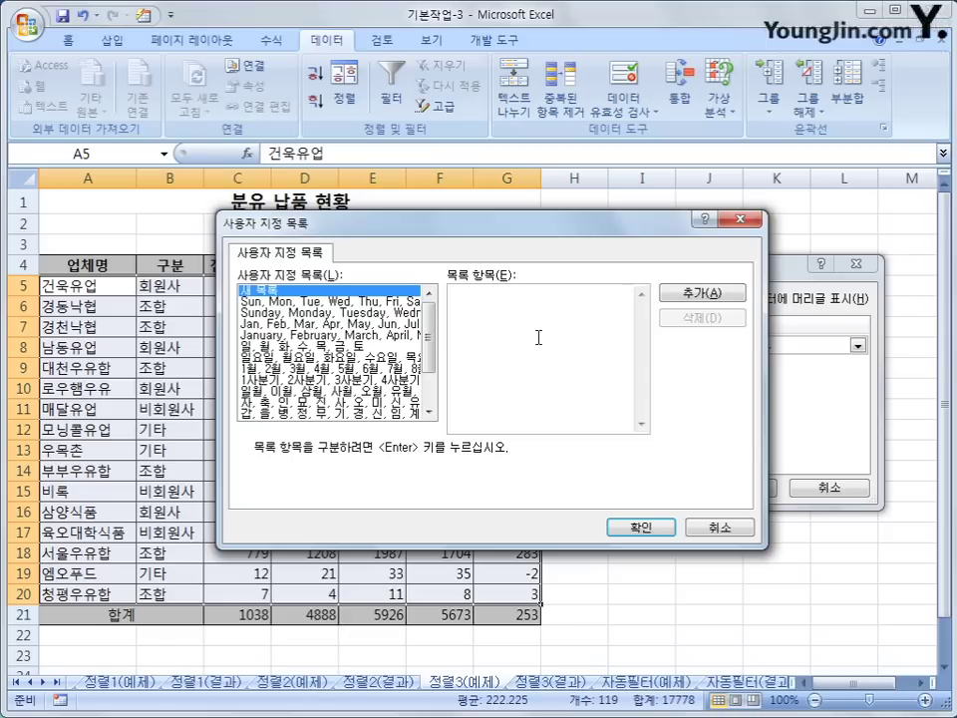
{"action": "key", "text": "BackSpace"}
{"action": "type", "text": "조합"}
{"action": "key", "text": "Return"}
{"action": "type", "text": "회원사"}
{"action": "key", "text": "Return"}
{"action": "type", "text": "ㅂ비회원사"}
{"action": "key", "text": "Return"}
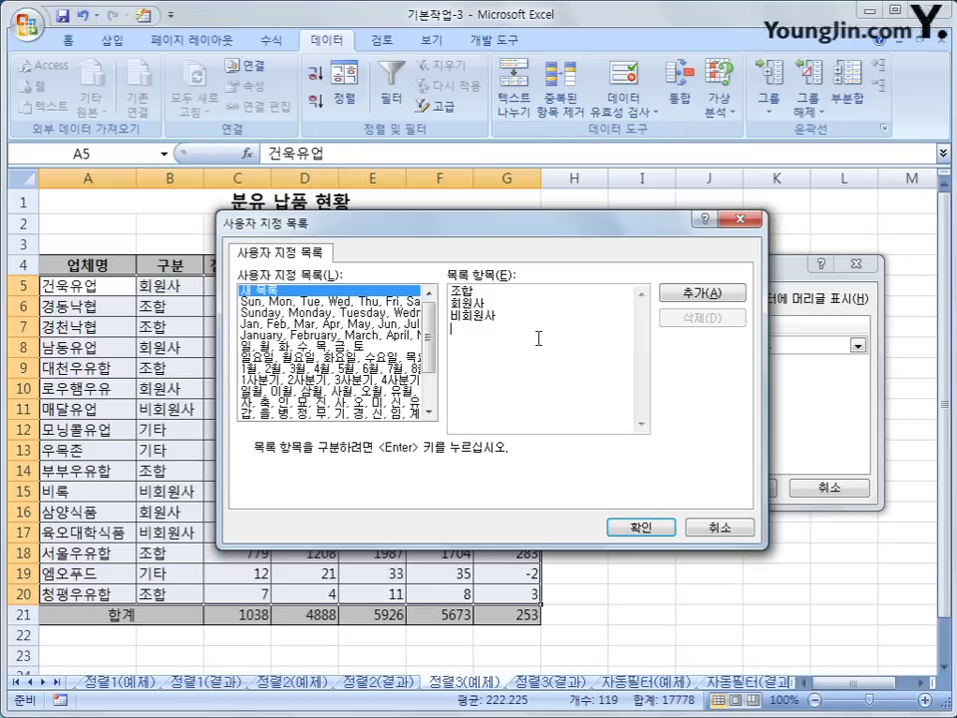
{"action": "type", "text": "기타"}
{"action": "left_click", "coordinate": [677, 296]}
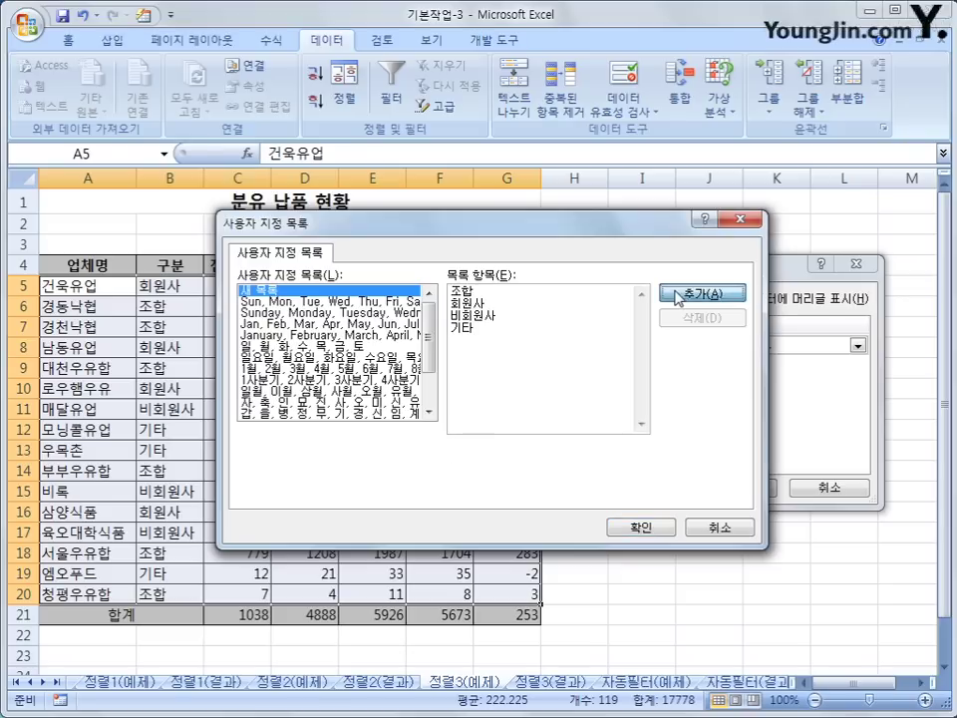
Step: Sort the table by the custom list 조합, 회원사, 비회원사, 기타 and compare it with the 정렬3(결과) sheet
{"action": "left_click", "coordinate": [430, 379]}
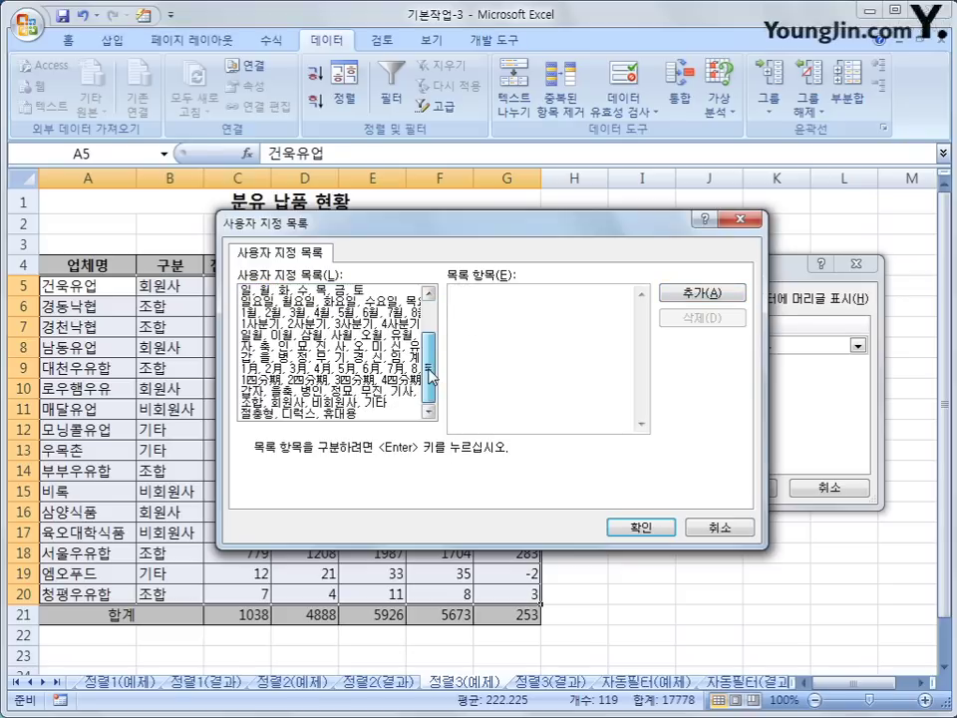
{"action": "left_click", "coordinate": [364, 403]}
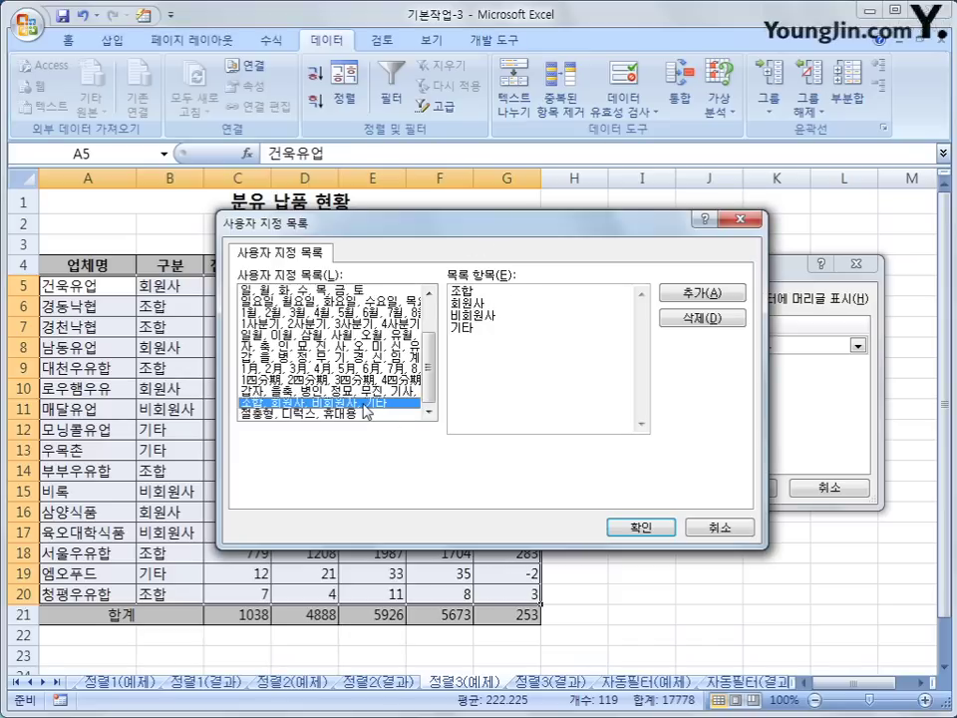
{"action": "left_click", "coordinate": [638, 525]}
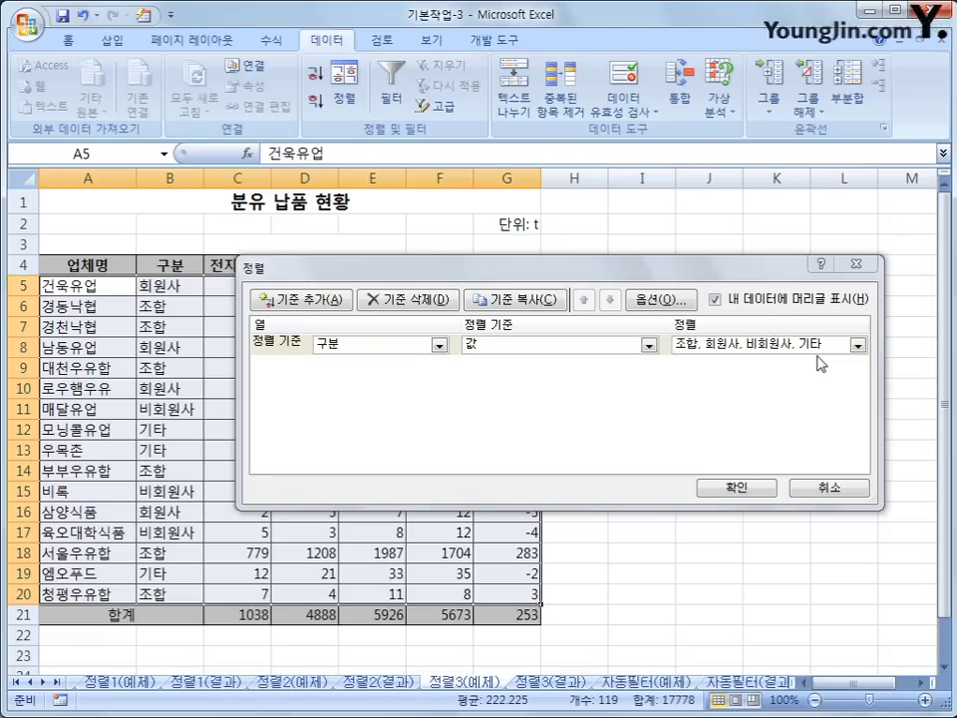
{"action": "left_click", "coordinate": [738, 487]}
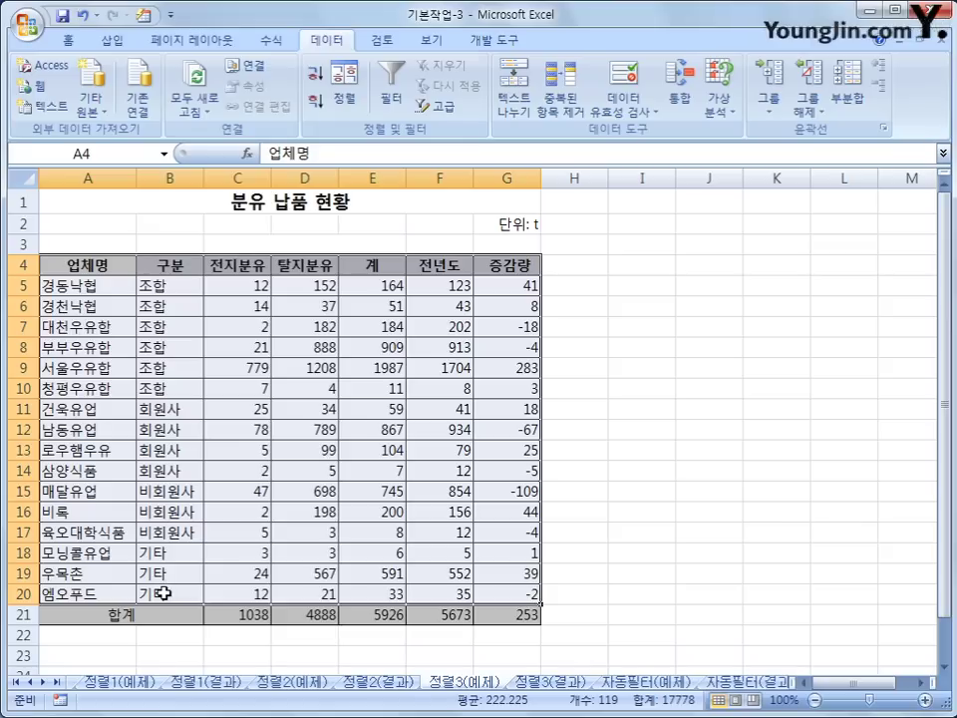
{"action": "left_click", "coordinate": [569, 683]}
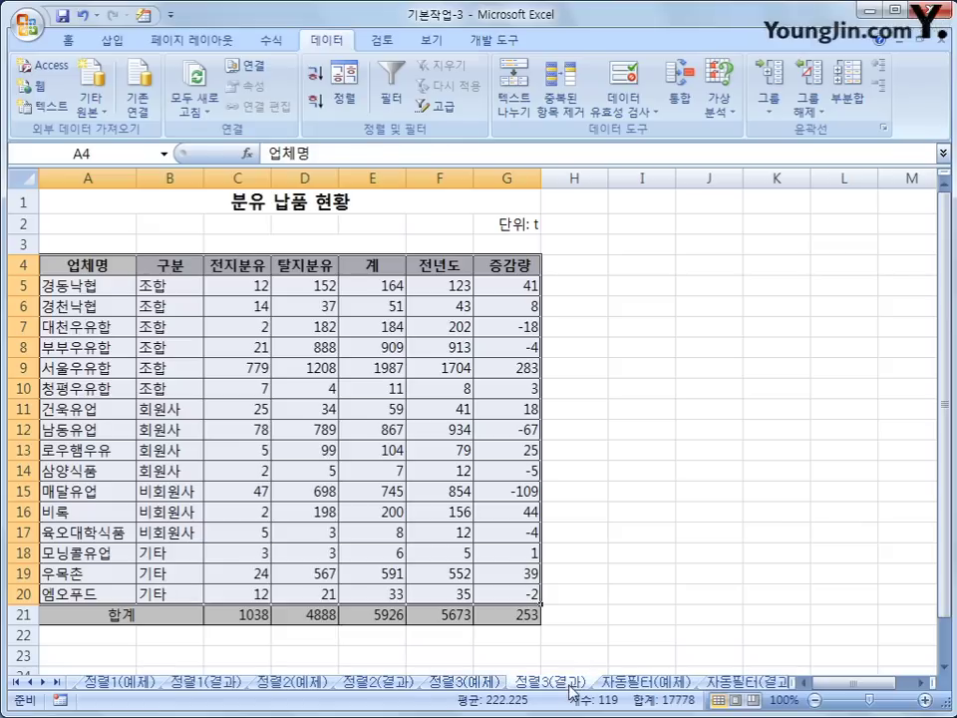